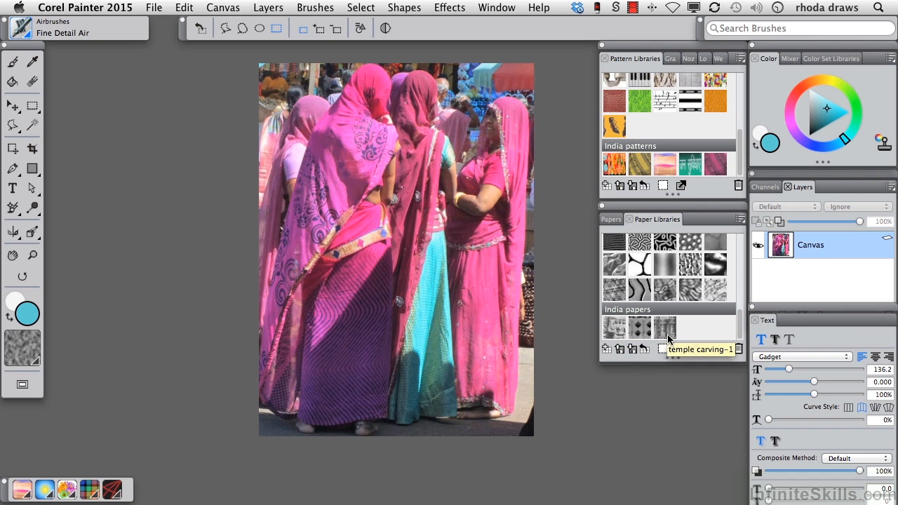
Show the Reference Image panel with pink saris_003.rif as the finished poster example.
{"action": "left_click", "coordinate": [500, 8]}
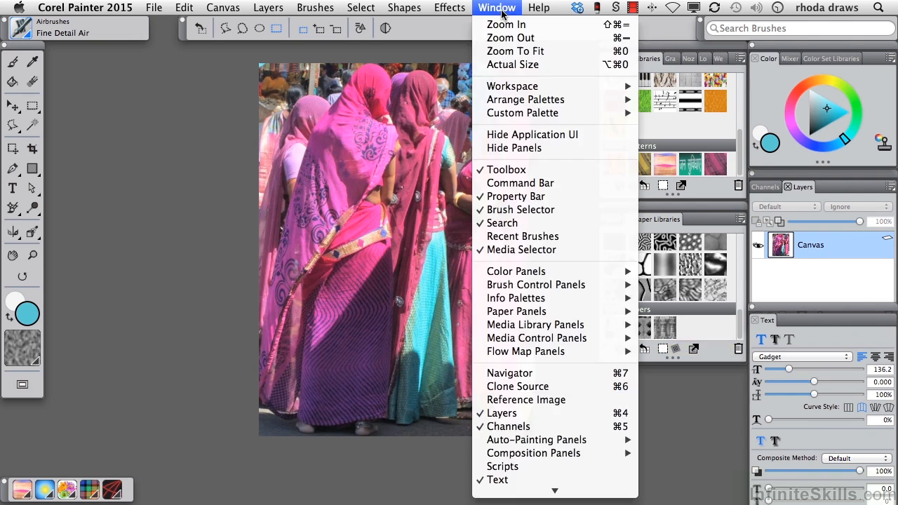
{"action": "left_click", "coordinate": [509, 403]}
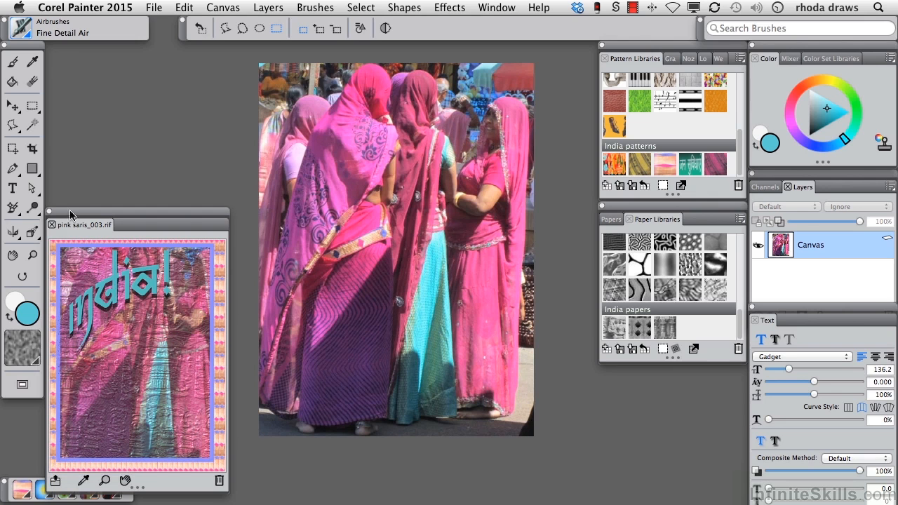
Crop the sari photo to remove the strip with the feet along its bottom edge.
{"action": "left_click", "coordinate": [32, 149]}
{"action": "left_click_drag", "start_coordinate": [258, 63], "coordinate": [561, 419]}
{"action": "left_click", "coordinate": [480, 357]}
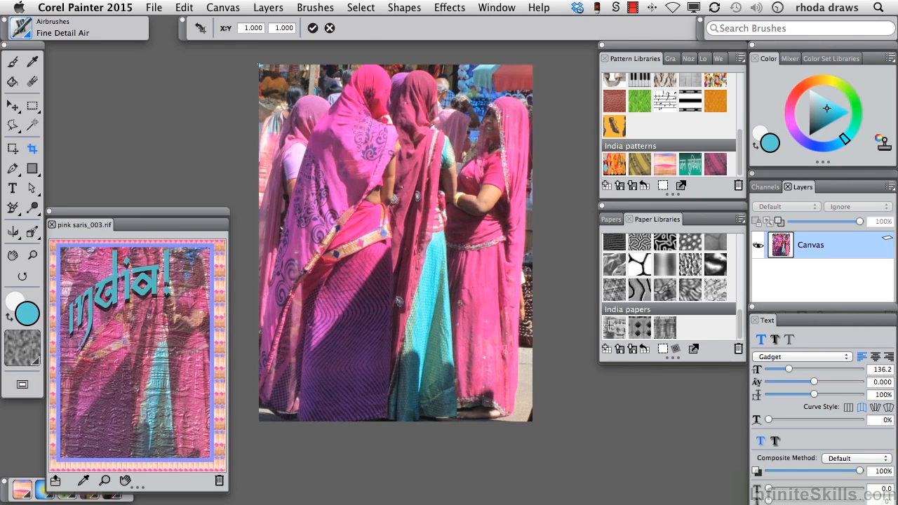
Start the Apply Surface Texture effect on the cropped photo with Paper as the texture source.
{"action": "left_click", "coordinate": [445, 10]}
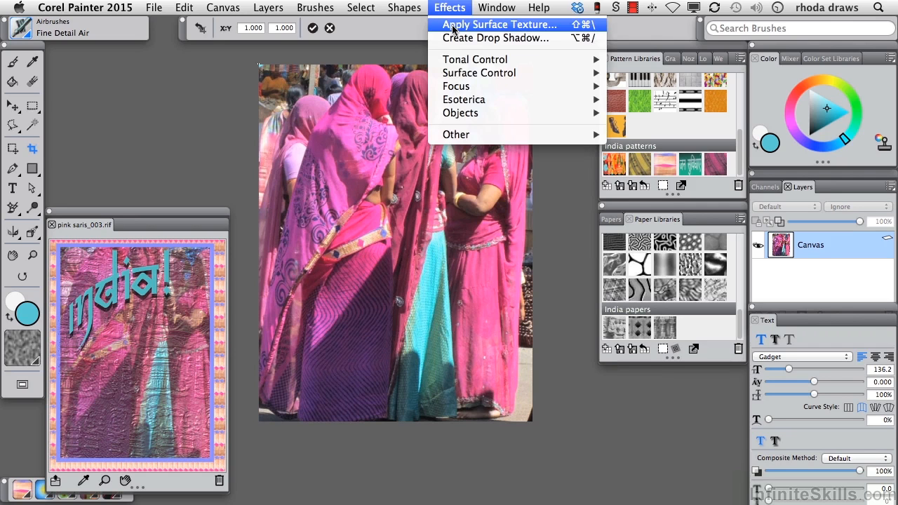
{"action": "mouse_move", "coordinate": [468, 75]}
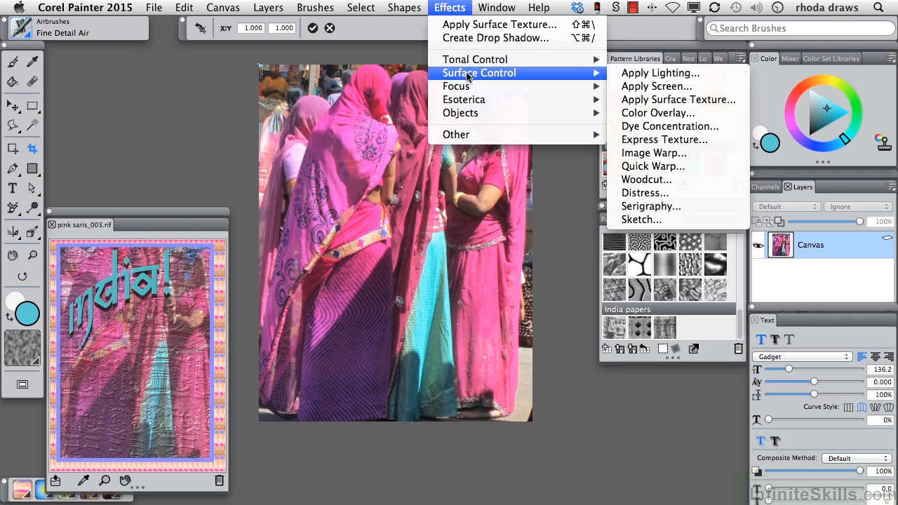
{"action": "left_click", "coordinate": [674, 99]}
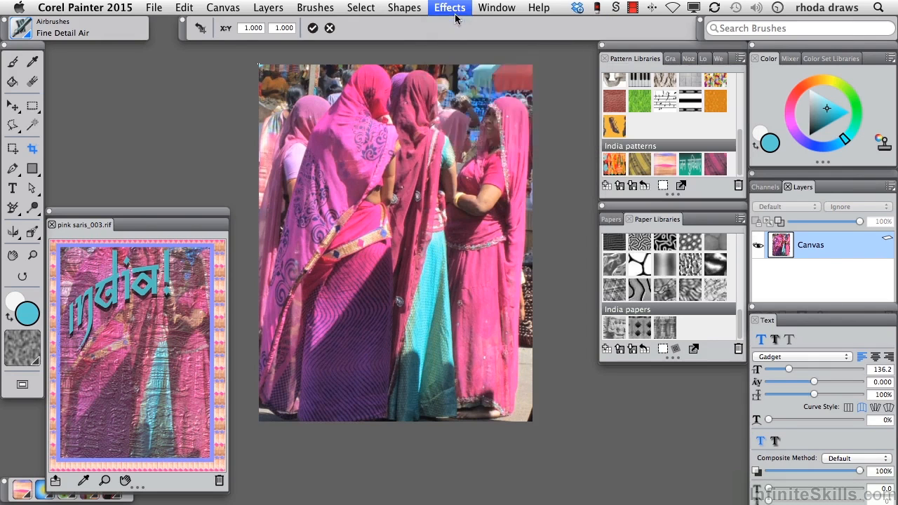
{"action": "left_click_drag", "start_coordinate": [367, 28], "coordinate": [755, 28]}
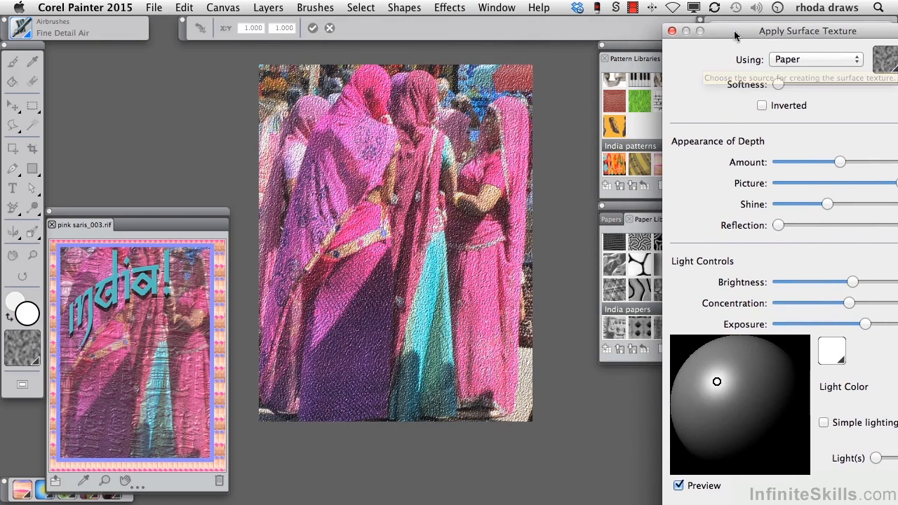
{"action": "left_click_drag", "start_coordinate": [758, 30], "coordinate": [781, 27]}
{"action": "left_click", "coordinate": [882, 58]}
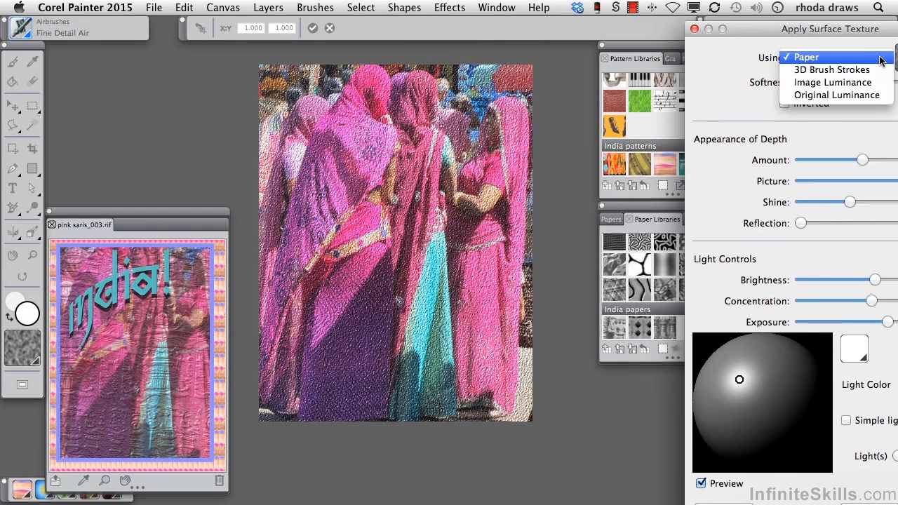
{"action": "left_click", "coordinate": [882, 59]}
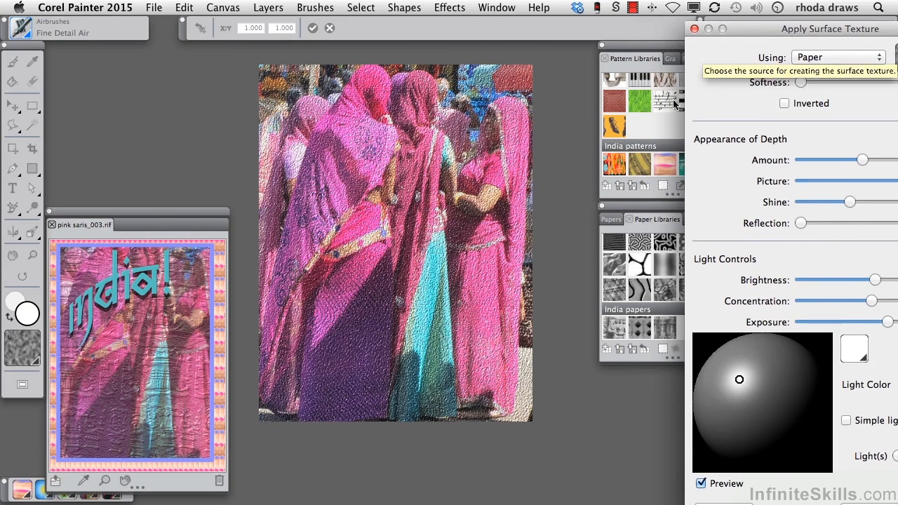
Preview the temple carving-2 paper and choose the first carving in India papers as the surface texture.
{"action": "left_click", "coordinate": [632, 44]}
{"action": "left_click", "coordinate": [638, 215]}
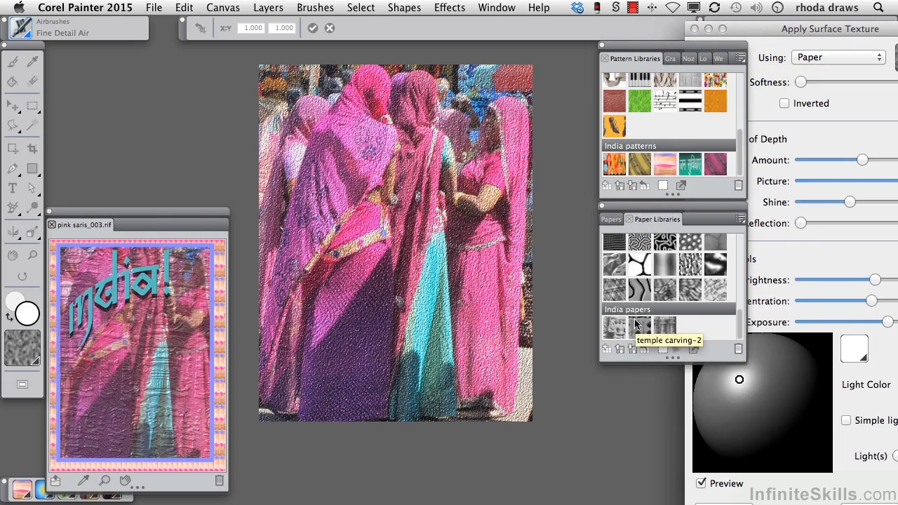
{"action": "left_click", "coordinate": [638, 328]}
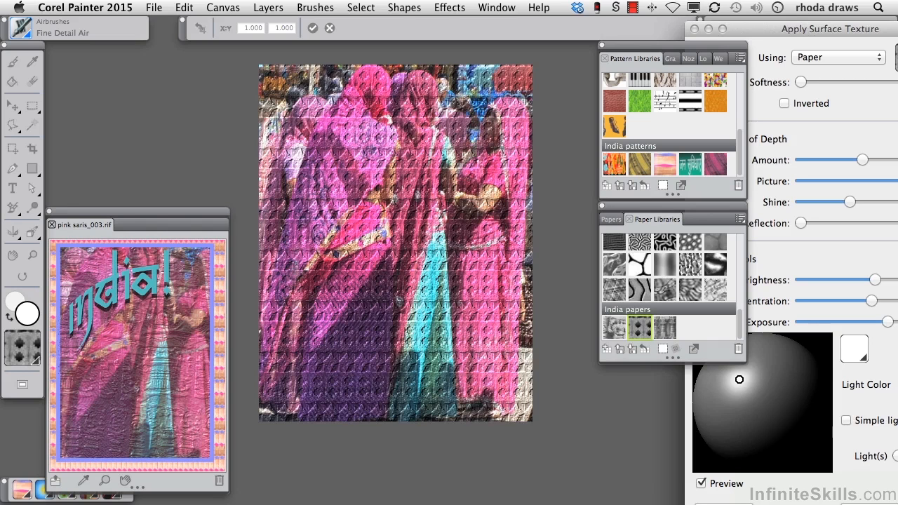
{"action": "left_click", "coordinate": [615, 328]}
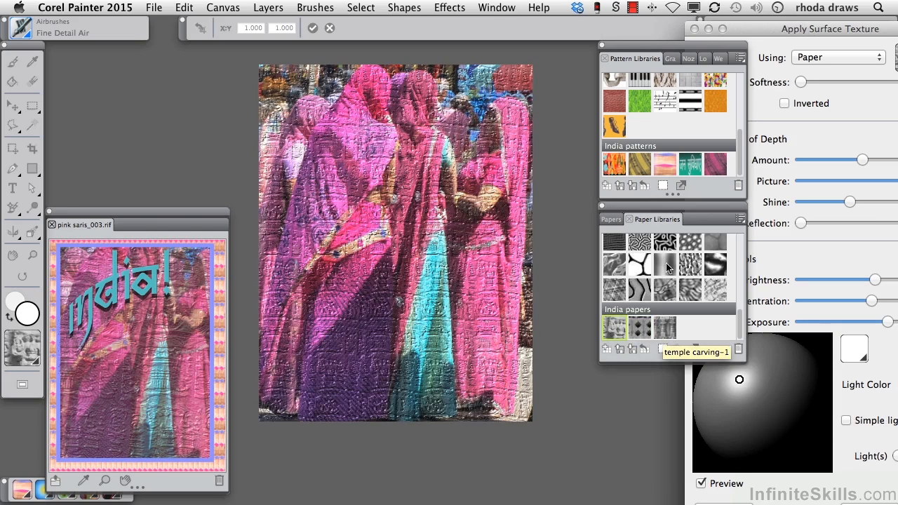
Set the surface texture's amount to 80% and shine to 42%, and apply it to the photo.
{"action": "mouse_move", "coordinate": [755, 28]}
{"action": "left_mouse_down"}
{"action": "mouse_move", "coordinate": [720, 47]}
{"action": "mouse_move", "coordinate": [672, 43]}
{"action": "left_mouse_up"}
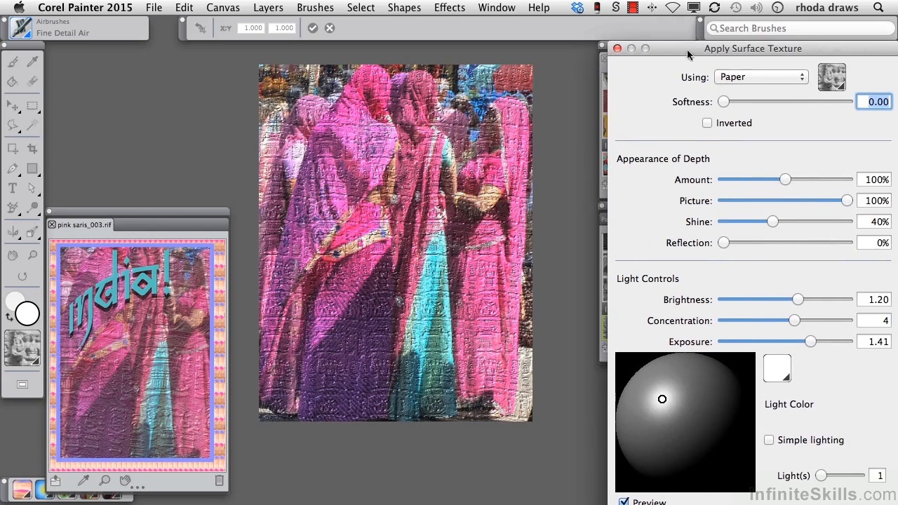
{"action": "left_click_drag", "start_coordinate": [723, 102], "coordinate": [711, 104]}
{"action": "left_click_drag", "start_coordinate": [784, 178], "coordinate": [773, 179]}
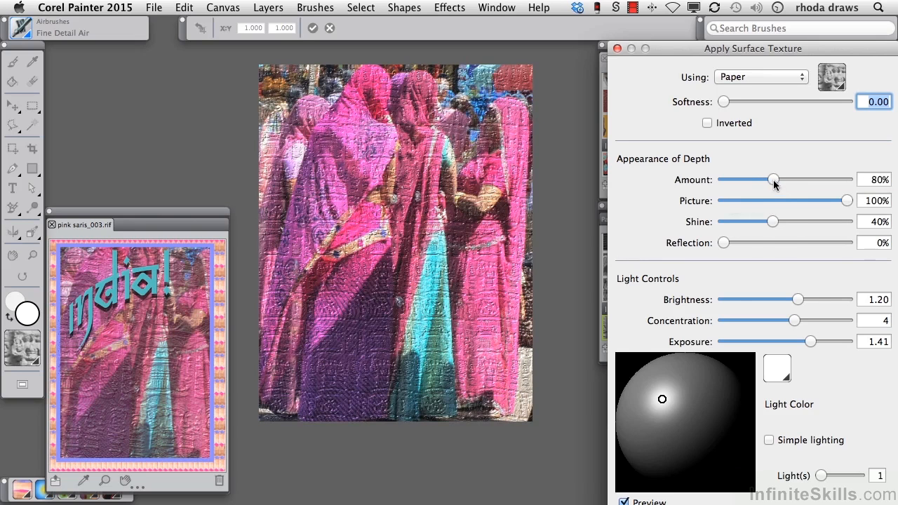
{"action": "left_click", "coordinate": [790, 201]}
{"action": "mouse_move", "coordinate": [831, 200]}
{"action": "left_mouse_down"}
{"action": "mouse_move", "coordinate": [801, 207]}
{"action": "mouse_move", "coordinate": [849, 201]}
{"action": "left_mouse_up"}
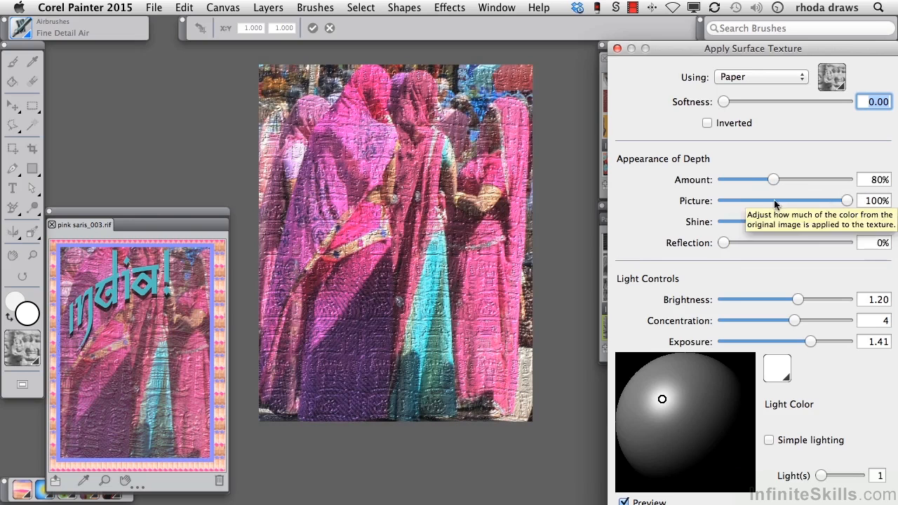
{"action": "mouse_move", "coordinate": [774, 223]}
{"action": "left_mouse_down"}
{"action": "mouse_move", "coordinate": [764, 223]}
{"action": "mouse_move", "coordinate": [774, 221]}
{"action": "left_mouse_up"}
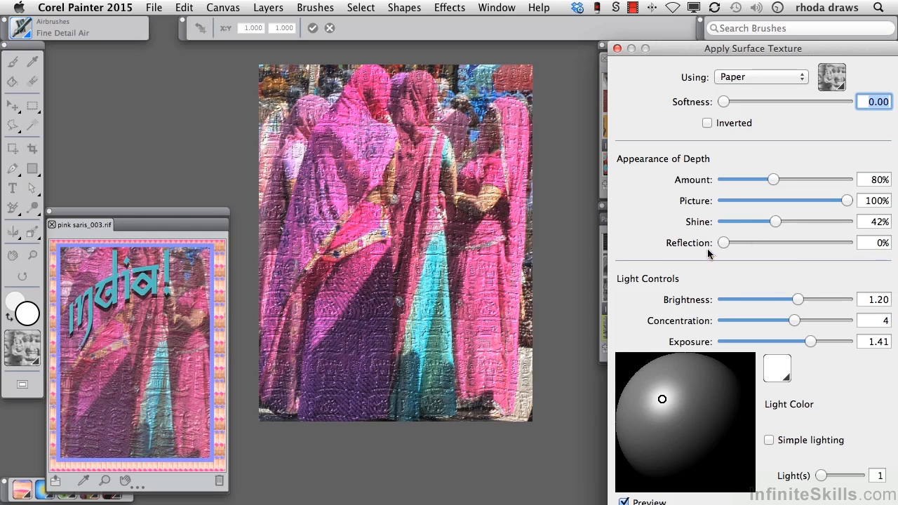
{"action": "mouse_move", "coordinate": [724, 243]}
{"action": "left_mouse_down"}
{"action": "mouse_move", "coordinate": [750, 242]}
{"action": "mouse_move", "coordinate": [723, 243]}
{"action": "left_mouse_up"}
{"action": "left_click_drag", "start_coordinate": [798, 300], "coordinate": [803, 321]}
{"action": "left_click_drag", "start_coordinate": [775, 50], "coordinate": [737, 24]}
{"action": "left_click", "coordinate": [807, 501]}
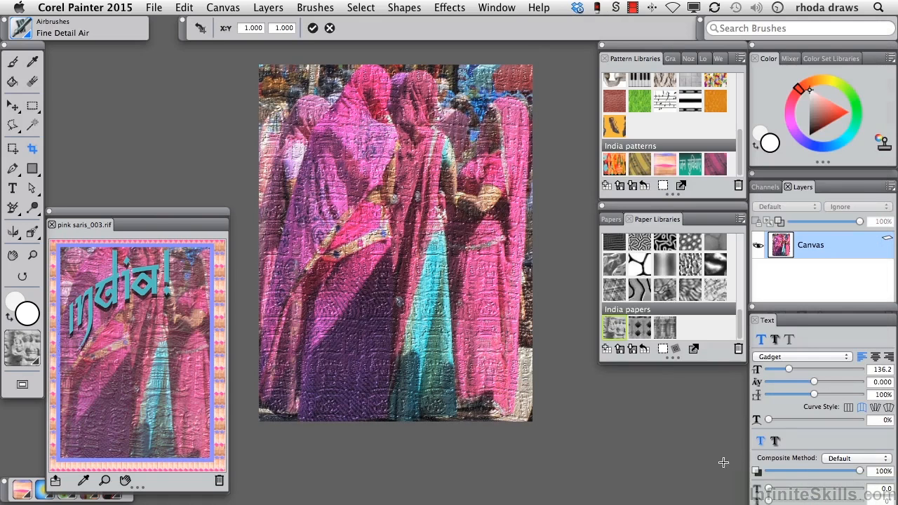
Save the textured image on the Desktop in Painter RIFF format as pink saris-poster.rif.
{"action": "key", "text": "super+shift+s"}
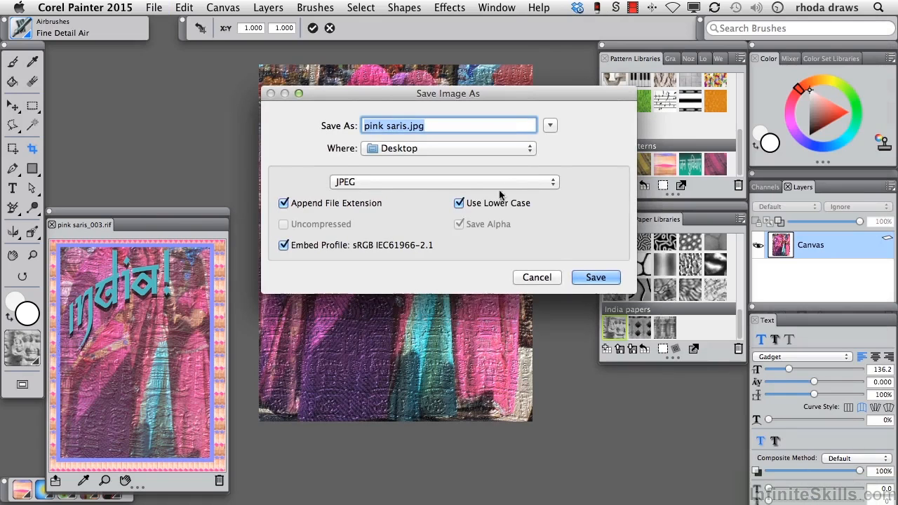
{"action": "left_click", "coordinate": [549, 181]}
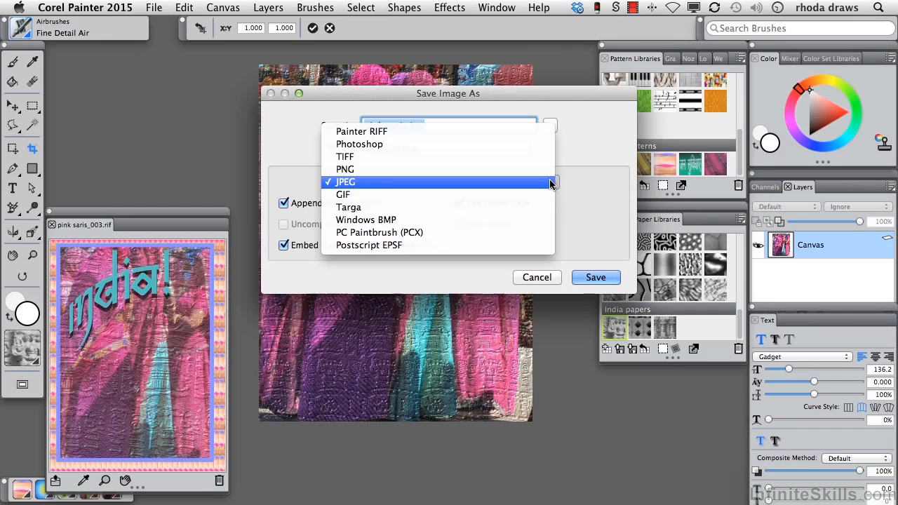
{"action": "left_click", "coordinate": [479, 133]}
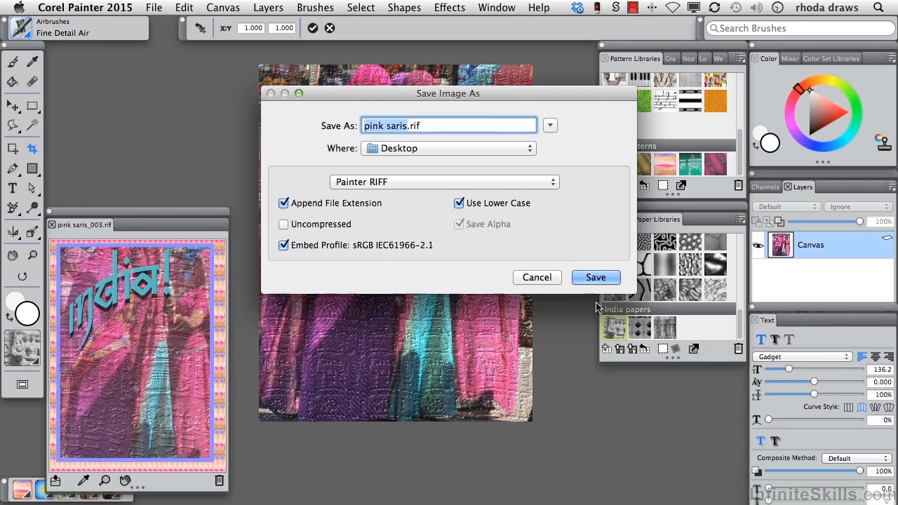
{"action": "left_click", "coordinate": [408, 125]}
{"action": "type", "text": "-poster"}
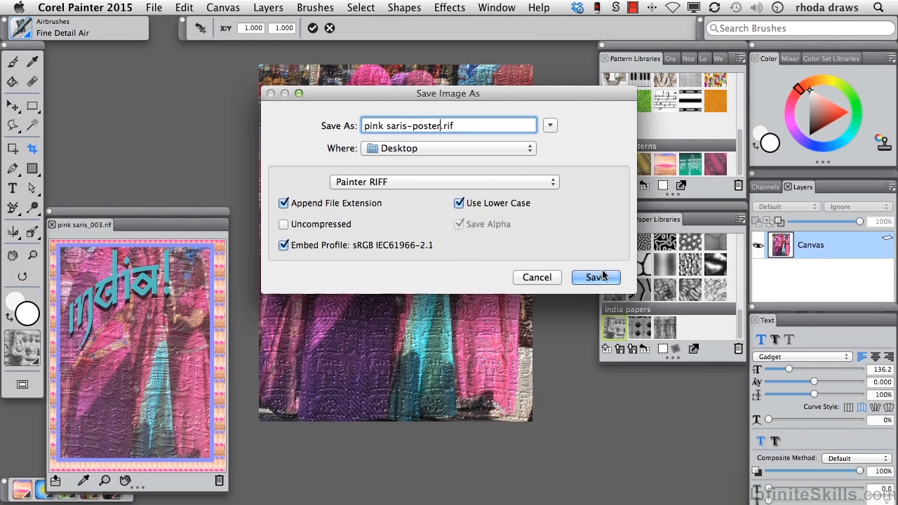
{"action": "left_click", "coordinate": [596, 278]}
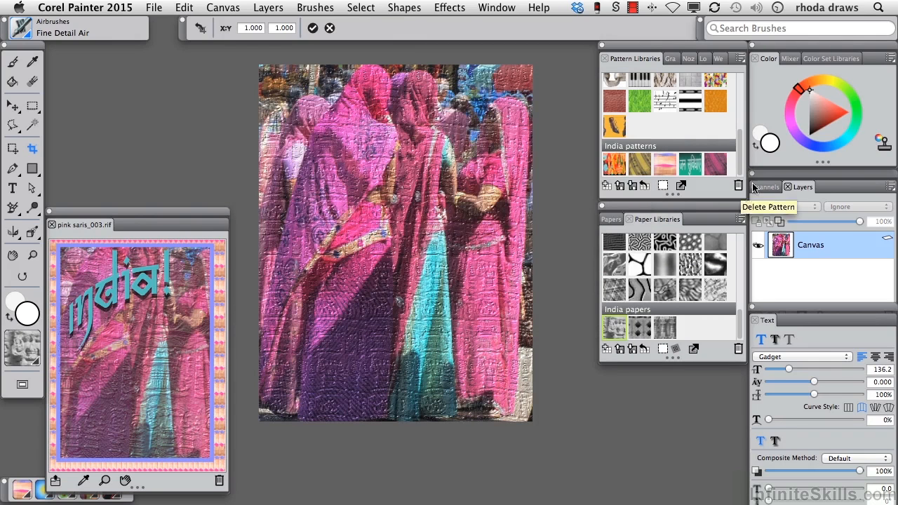
Add the text "India!" across the upper part of the image and color it with turquoise sampled from the skirt.
{"action": "left_click", "coordinate": [12, 188]}
{"action": "left_click", "coordinate": [289, 151]}
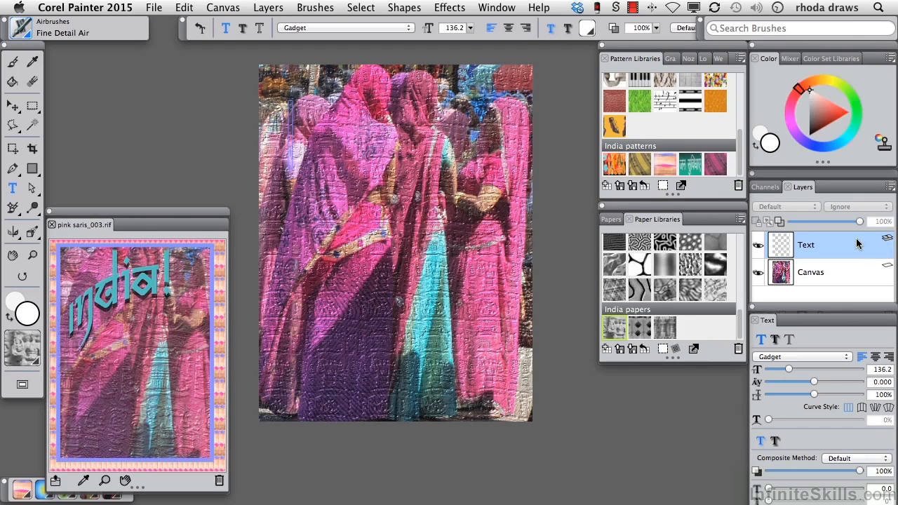
{"action": "type", "text": "India"}
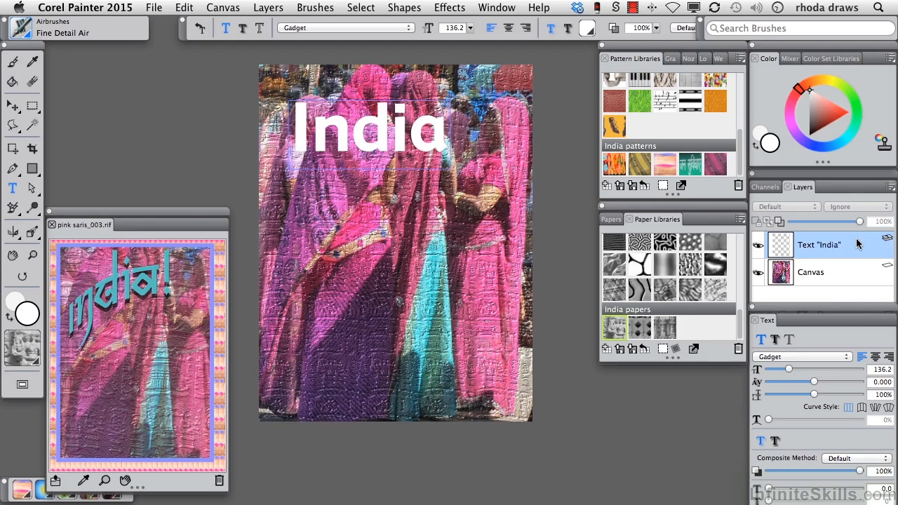
{"action": "type", "text": "!"}
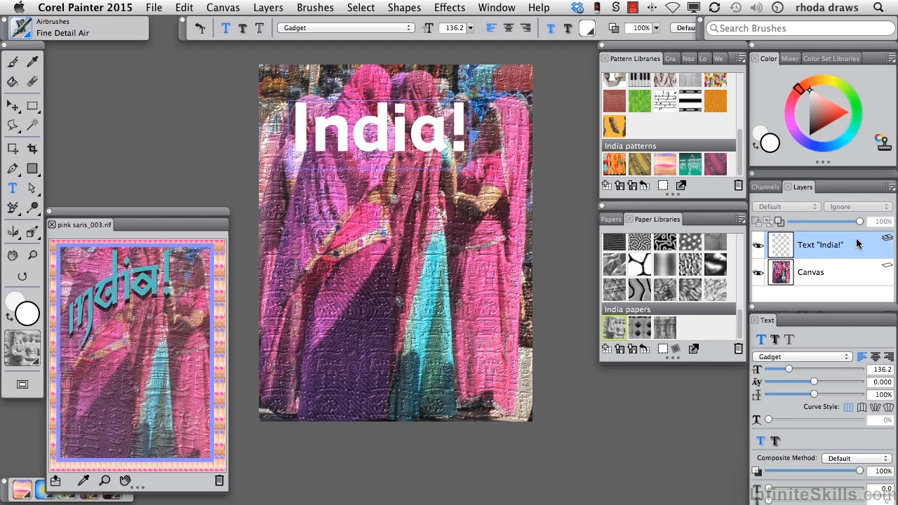
{"action": "left_click", "coordinate": [32, 61]}
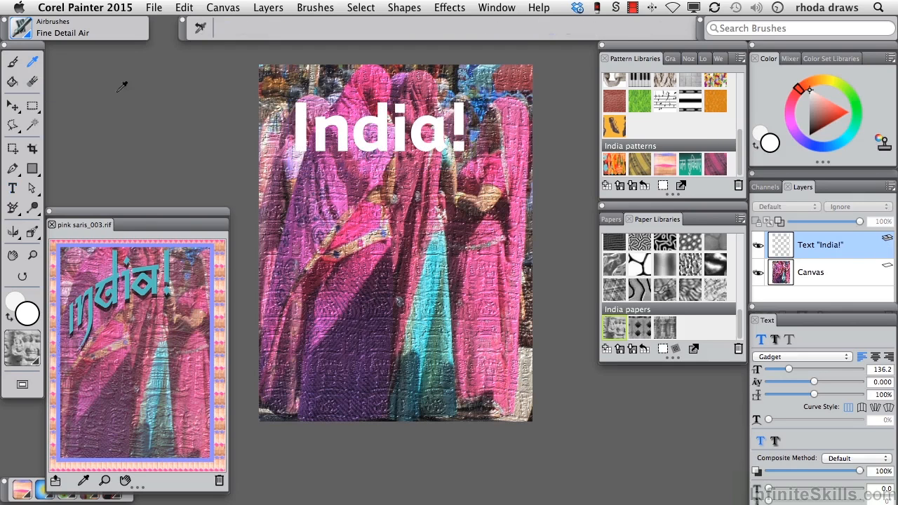
{"action": "left_click", "coordinate": [438, 249]}
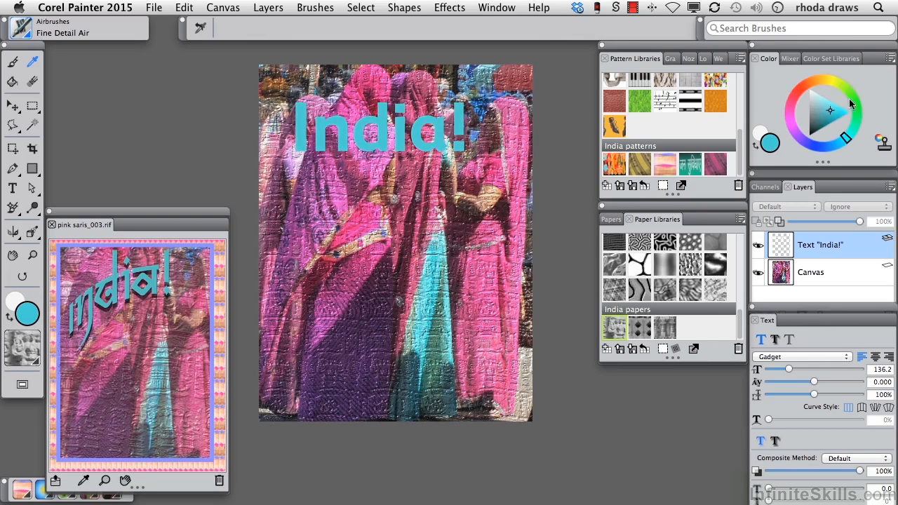
Try the FG Caroline and Didot Bold fonts on the "India!" text and return it to Gadget.
{"action": "left_click", "coordinate": [847, 357]}
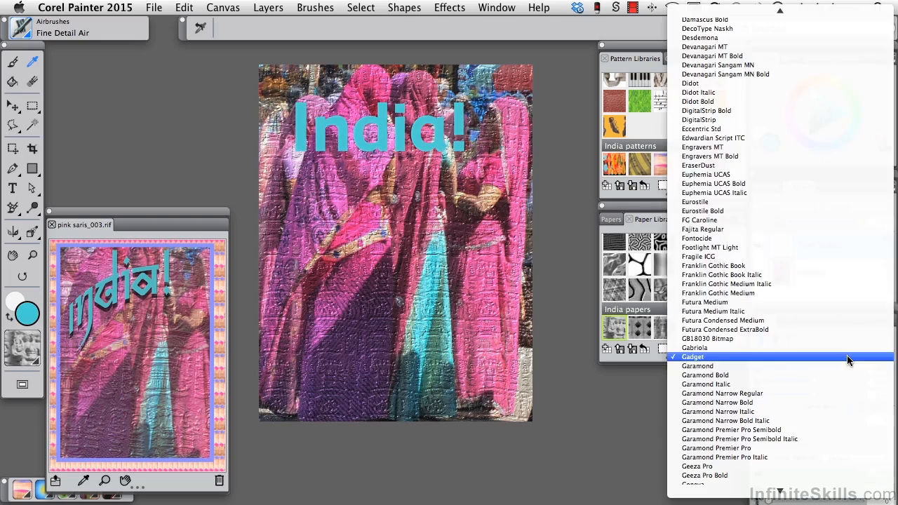
{"action": "left_click", "coordinate": [737, 220]}
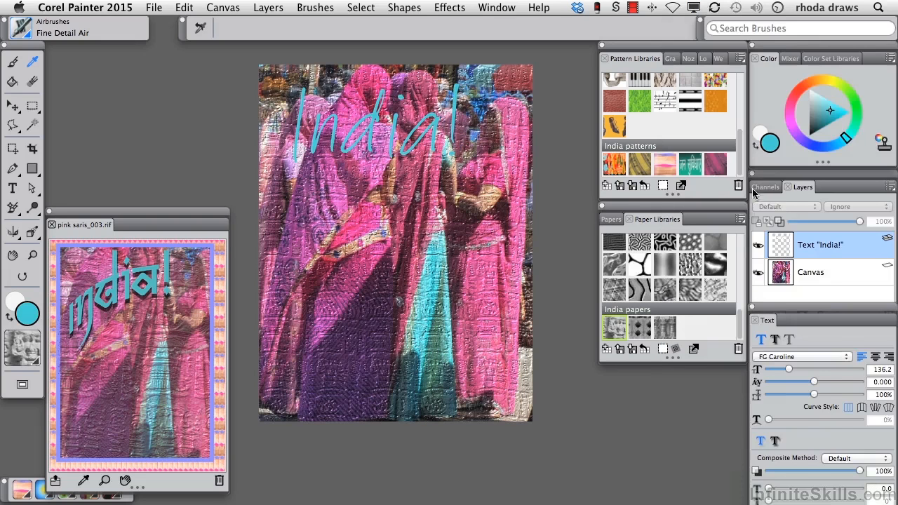
{"action": "left_click", "coordinate": [847, 356]}
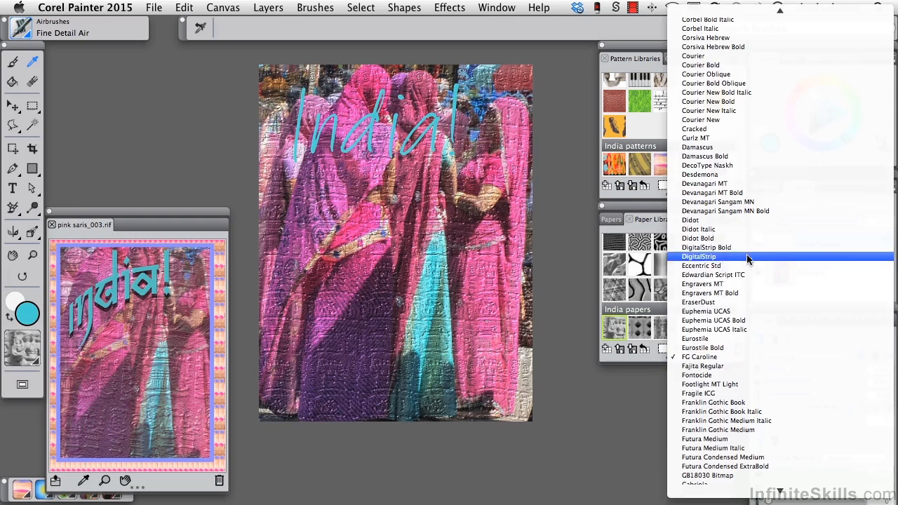
{"action": "left_click", "coordinate": [730, 237]}
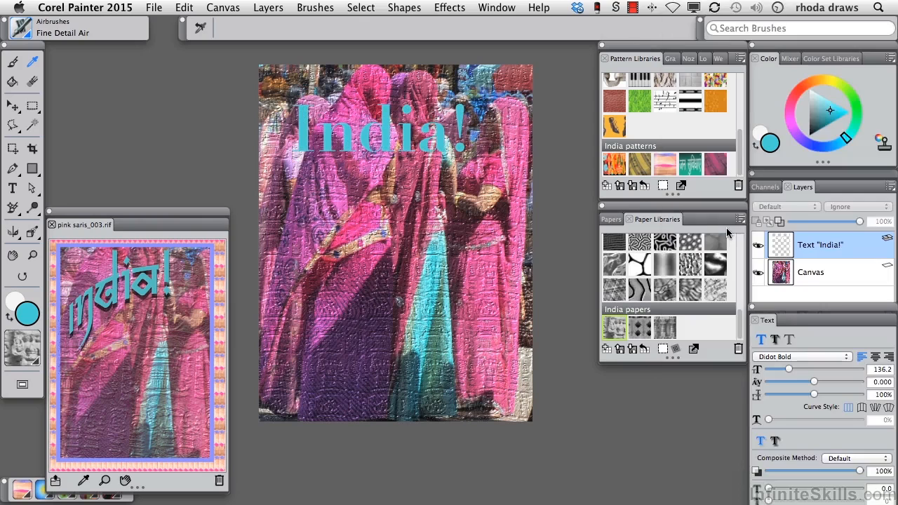
{"action": "left_click", "coordinate": [848, 357]}
{"action": "left_click", "coordinate": [807, 475]}
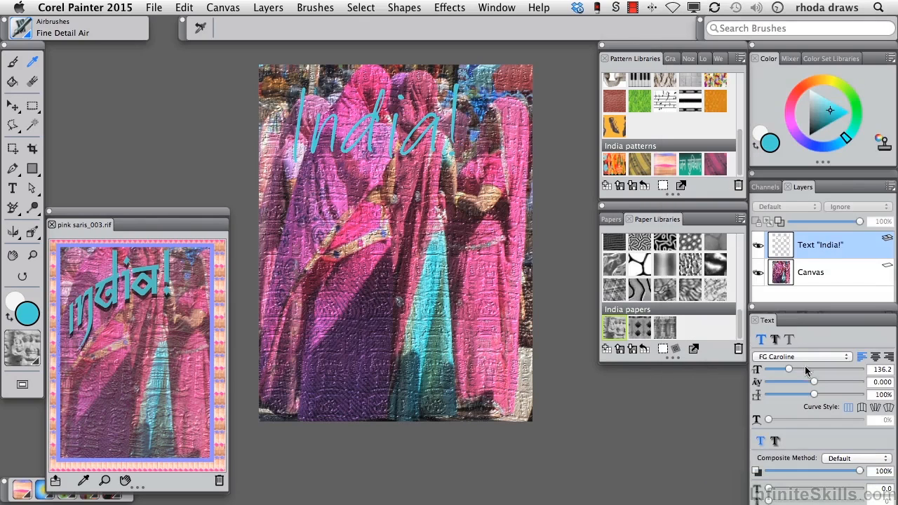
{"action": "left_click", "coordinate": [849, 358]}
{"action": "mouse_move", "coordinate": [696, 489]}
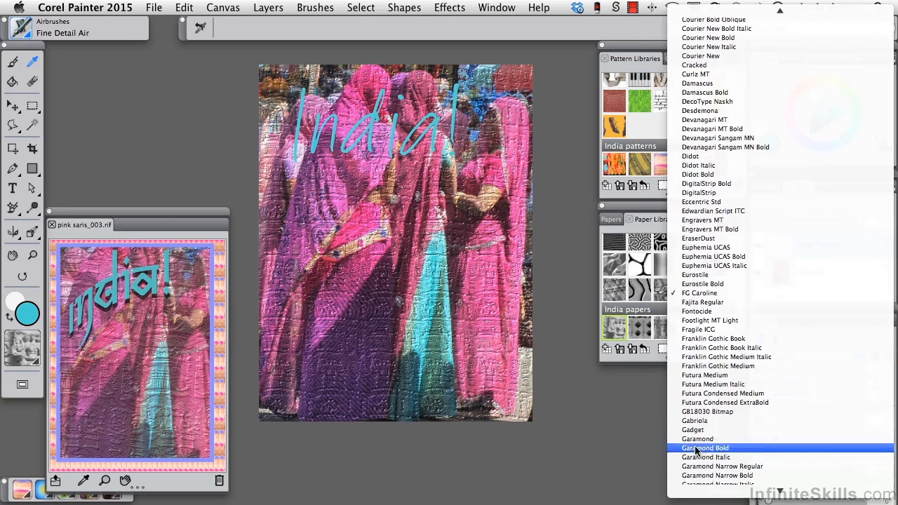
{"action": "left_click", "coordinate": [696, 430]}
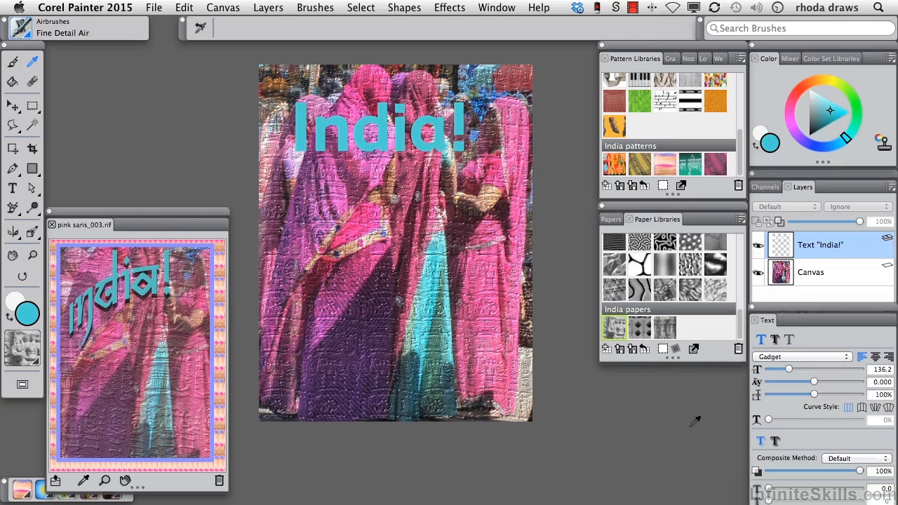
Apply the curve style that keeps letters upright to the "India!" text and reshape its baseline into an arch.
{"action": "left_click", "coordinate": [862, 408]}
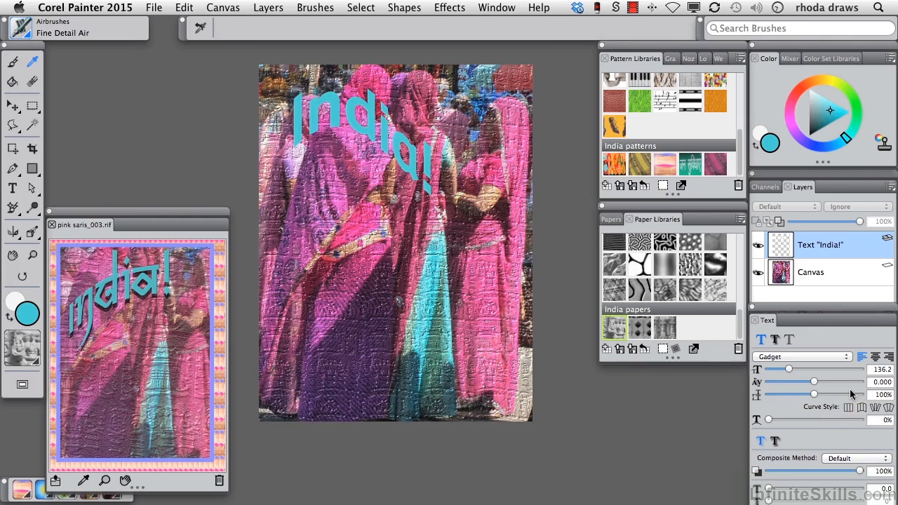
{"action": "key", "text": "super+plus"}
{"action": "key", "text": "super+plus"}
{"action": "left_click_drag", "start_coordinate": [392, 254], "coordinate": [464, 412]}
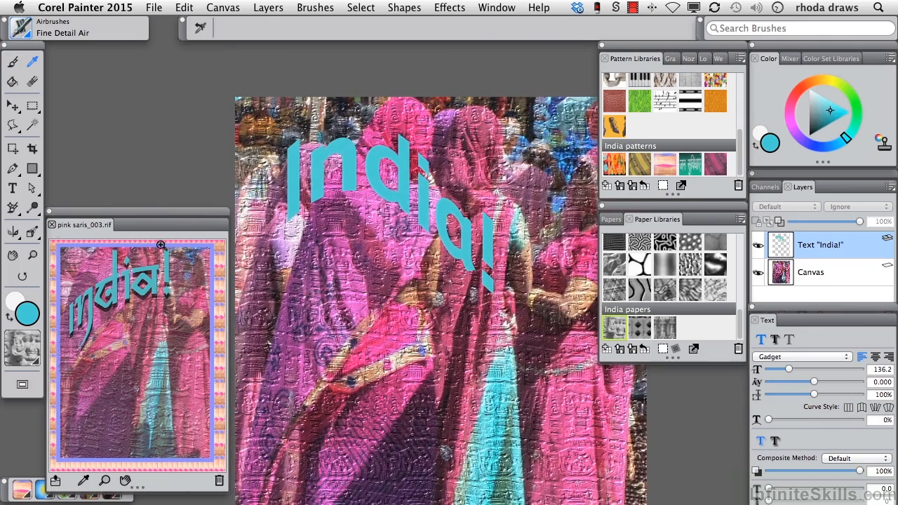
{"action": "left_click", "coordinate": [33, 188]}
{"action": "left_click_drag", "start_coordinate": [423, 230], "coordinate": [391, 166]}
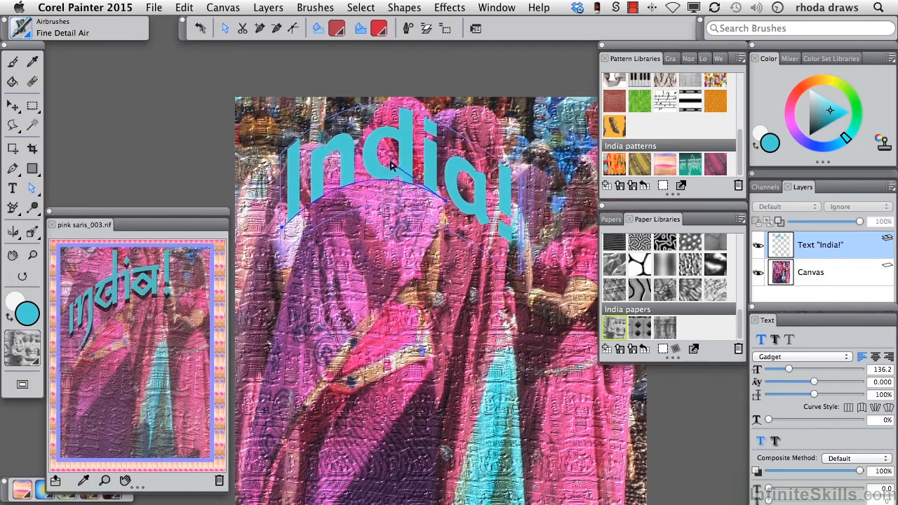
{"action": "left_click_drag", "start_coordinate": [283, 226], "coordinate": [276, 254]}
{"action": "left_click_drag", "start_coordinate": [444, 200], "coordinate": [464, 187]}
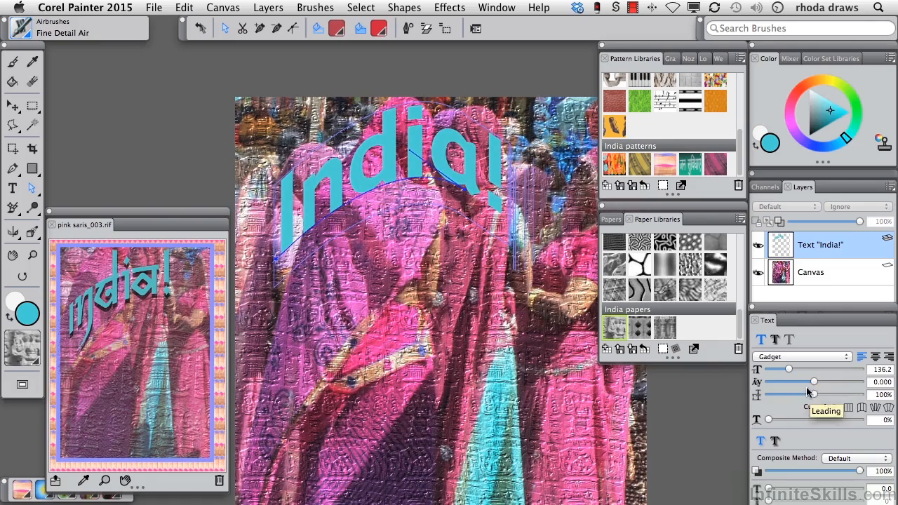
Save the poster with the curved title as a new iteration of the file.
{"action": "key", "text": "super+minus"}
{"action": "left_click_drag", "start_coordinate": [484, 357], "coordinate": [461, 277]}
{"action": "left_click", "coordinate": [153, 7]}
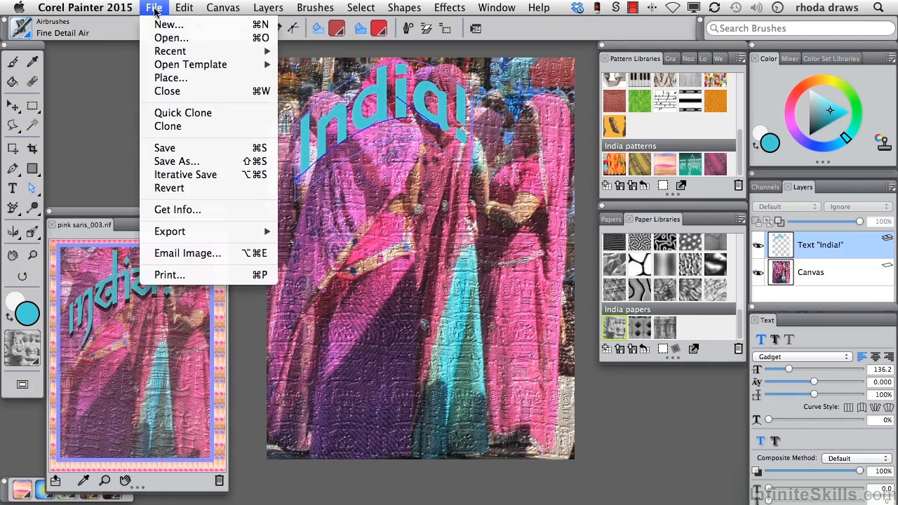
{"action": "left_click", "coordinate": [181, 174]}
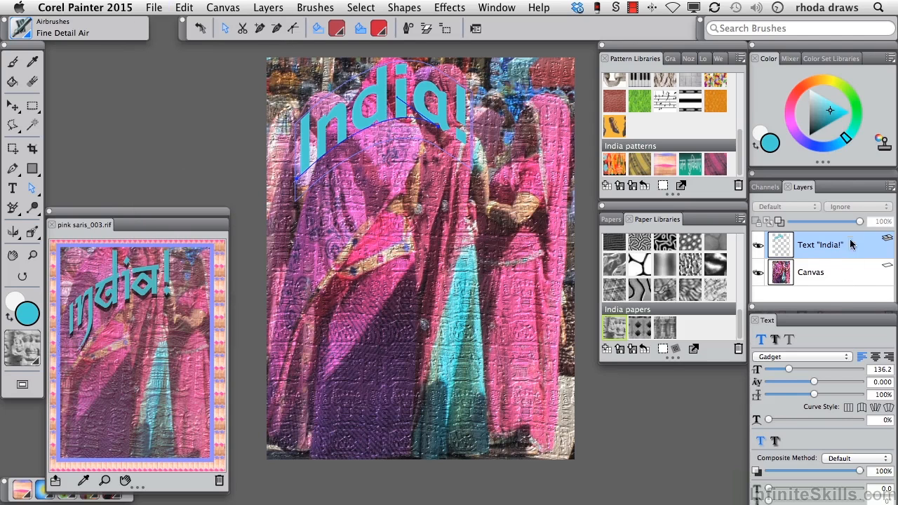
Give the "India!" text an external shadow and soften the shadow with a blur of 19.9.
{"action": "left_click", "coordinate": [845, 277]}
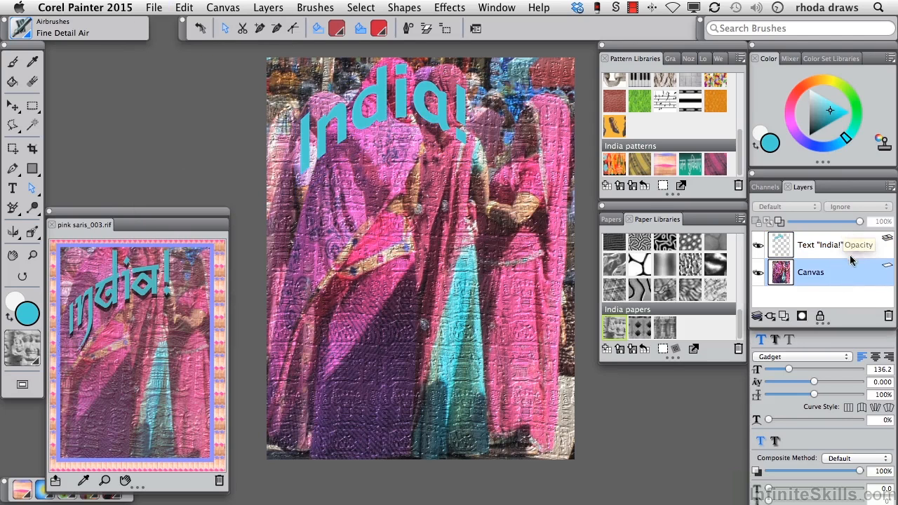
{"action": "left_click", "coordinate": [851, 249]}
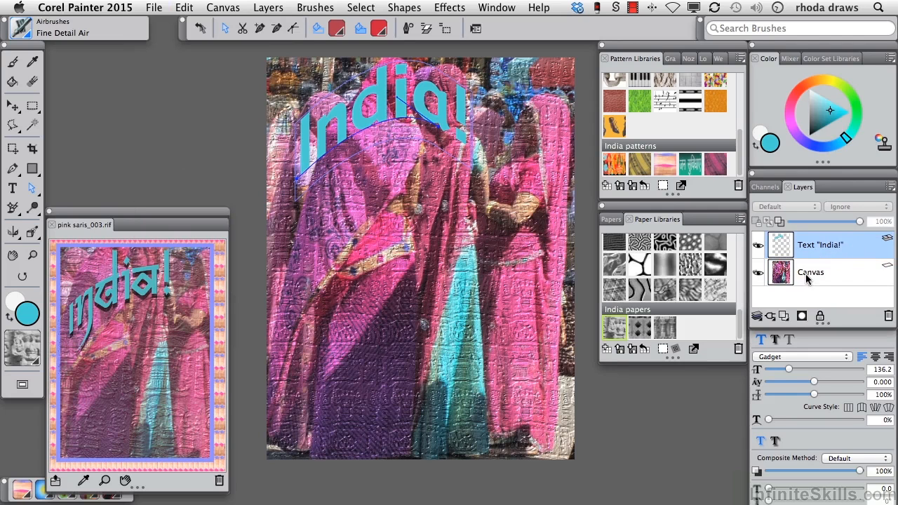
{"action": "left_click", "coordinate": [775, 441]}
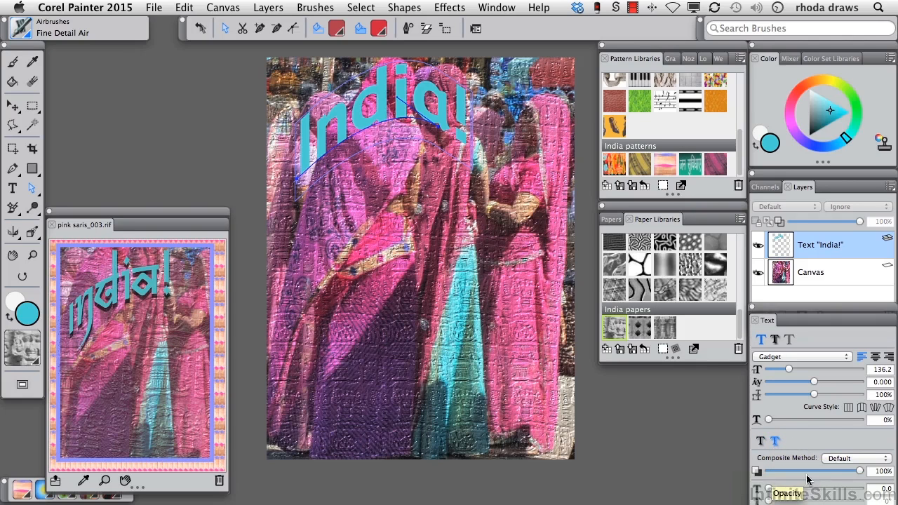
{"action": "left_click_drag", "start_coordinate": [769, 489], "coordinate": [781, 491]}
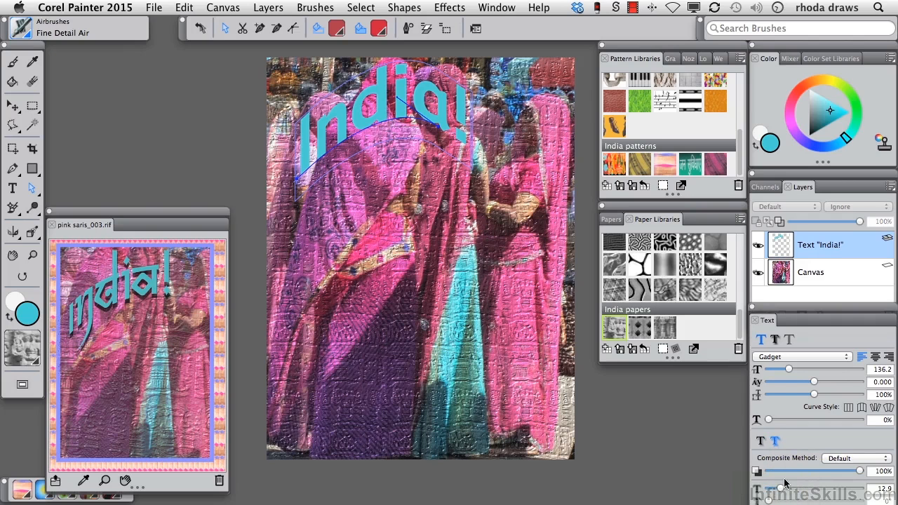
{"action": "left_click", "coordinate": [776, 341]}
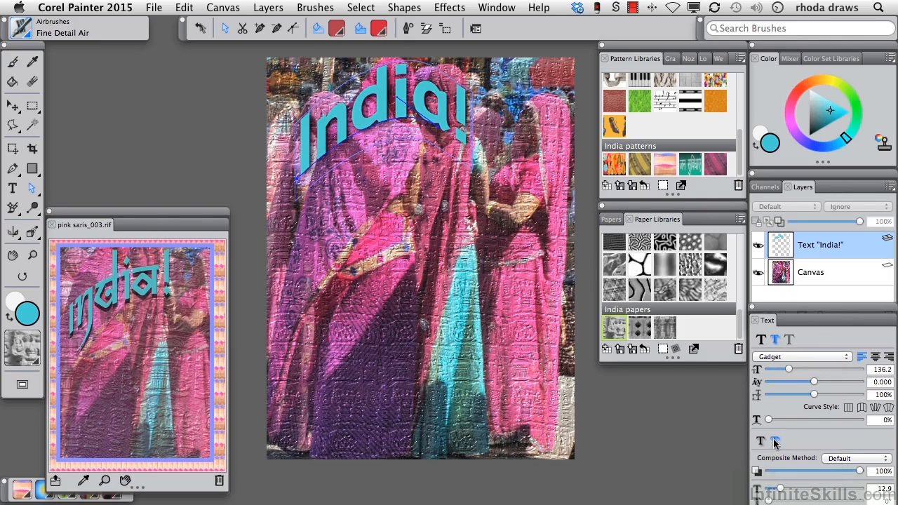
{"action": "left_click_drag", "start_coordinate": [780, 489], "coordinate": [788, 489]}
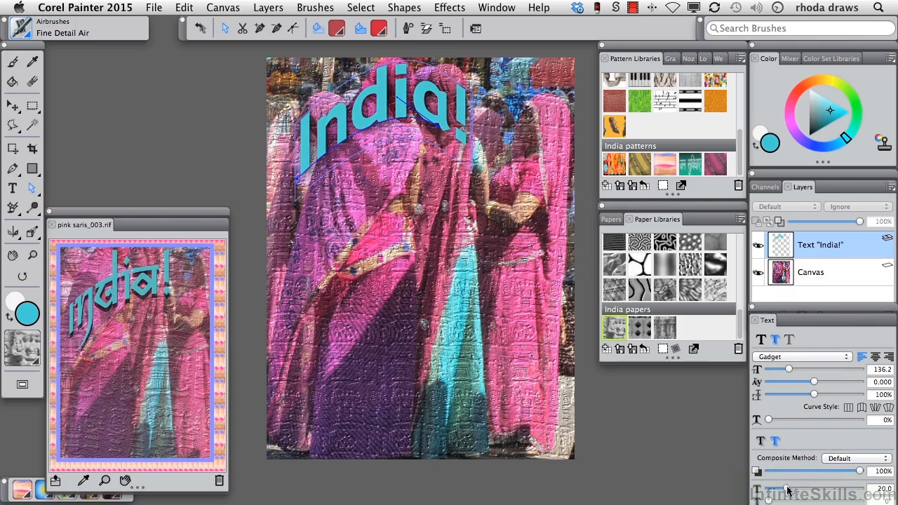
Smooth the arch of the shadowed "India!" text and save another iteration of the file.
{"action": "left_click_drag", "start_coordinate": [397, 102], "coordinate": [397, 109]}
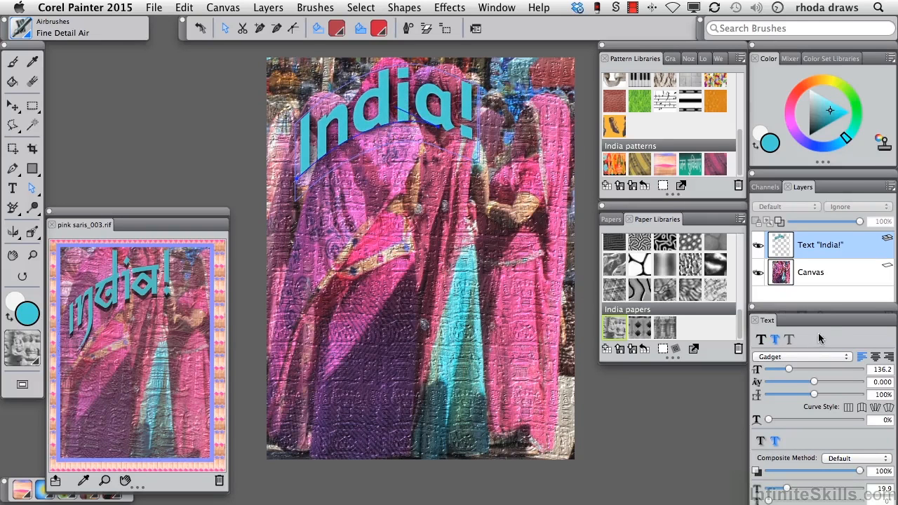
{"action": "left_click", "coordinate": [154, 7]}
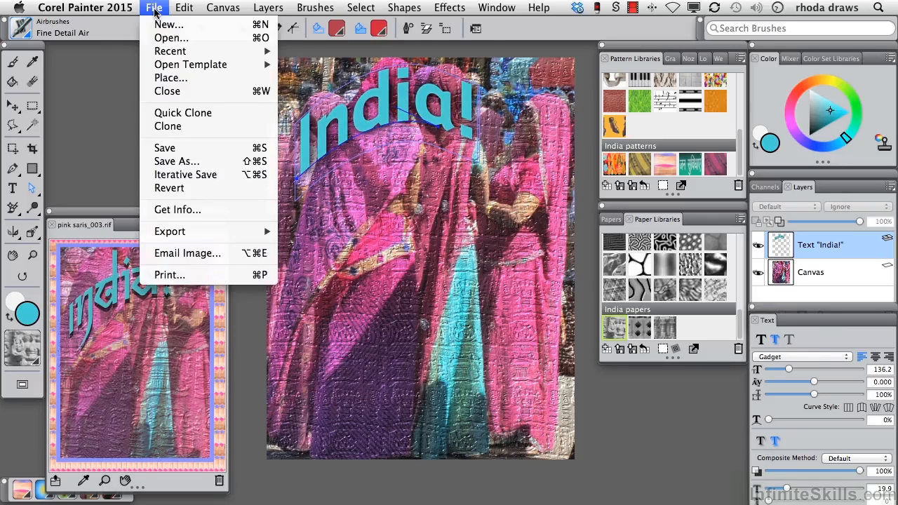
{"action": "left_click", "coordinate": [211, 173]}
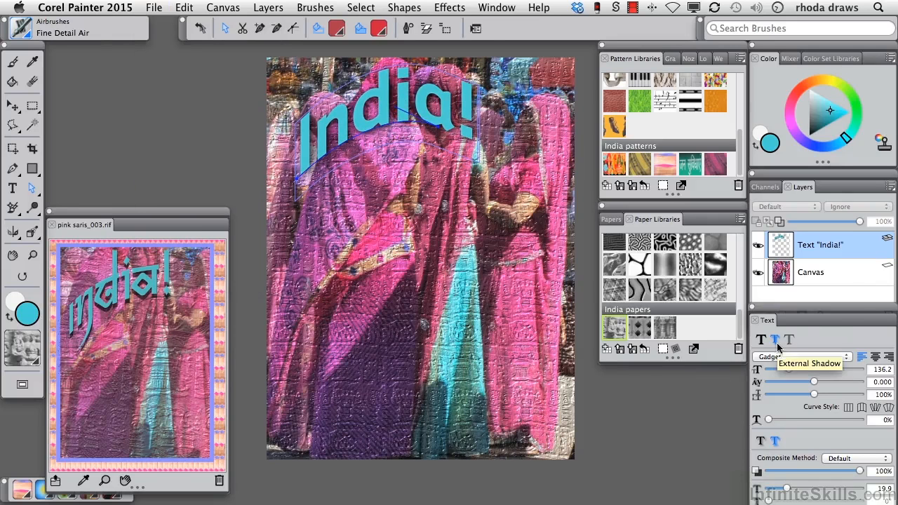
Enlarge the canvas by 60 pixels at the top, left, bottom and right of the image.
{"action": "left_click", "coordinate": [859, 261]}
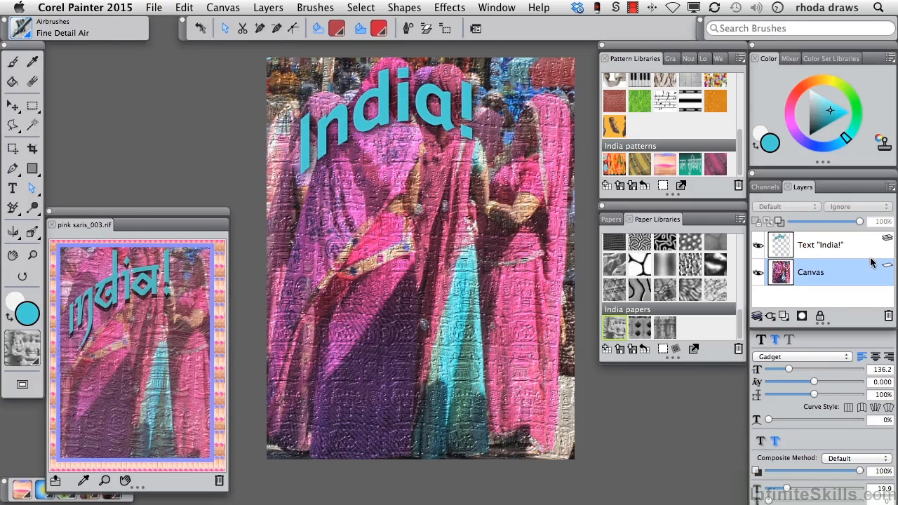
{"action": "left_click", "coordinate": [223, 7]}
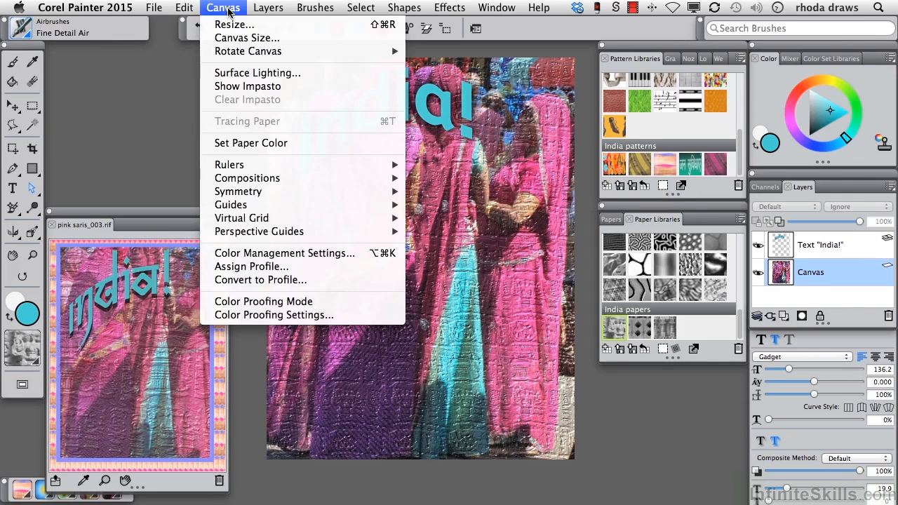
{"action": "left_click", "coordinate": [242, 38]}
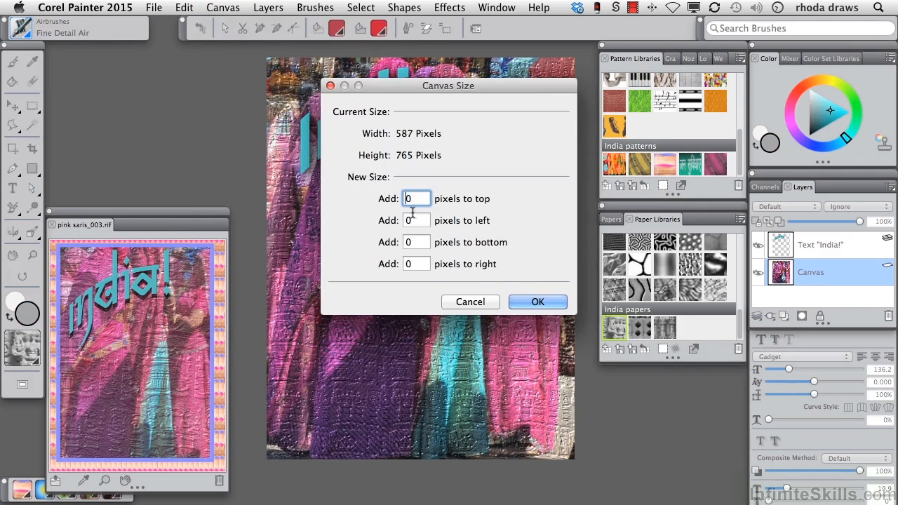
{"action": "type", "text": "6"}
{"action": "left_click", "coordinate": [407, 221]}
{"action": "type", "text": "6"}
{"action": "left_click", "coordinate": [407, 242]}
{"action": "type", "text": "6"}
{"action": "left_click", "coordinate": [407, 264]}
{"action": "type", "text": "6"}
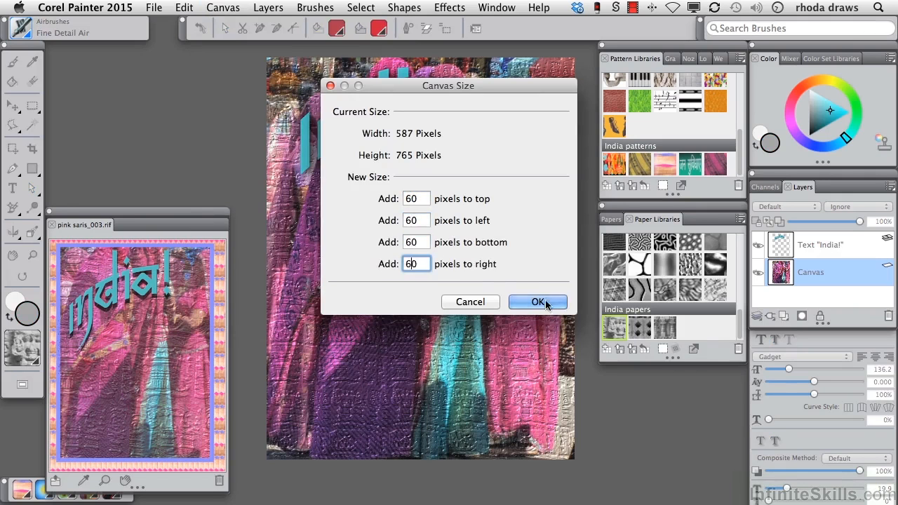
{"action": "left_click", "coordinate": [541, 301]}
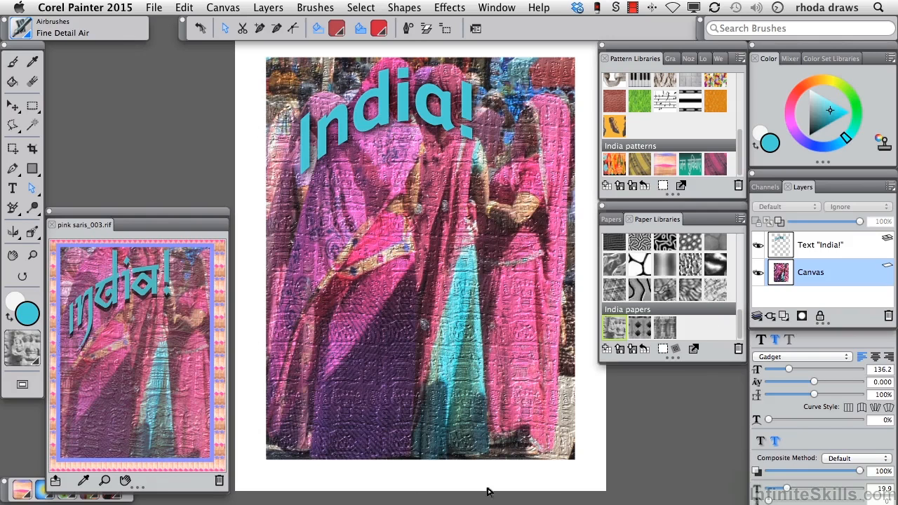
Select the white margin with the Magic Wand and fill it with the gold striped pattern from India patterns.
{"action": "left_click", "coordinate": [32, 125]}
{"action": "left_click", "coordinate": [250, 127]}
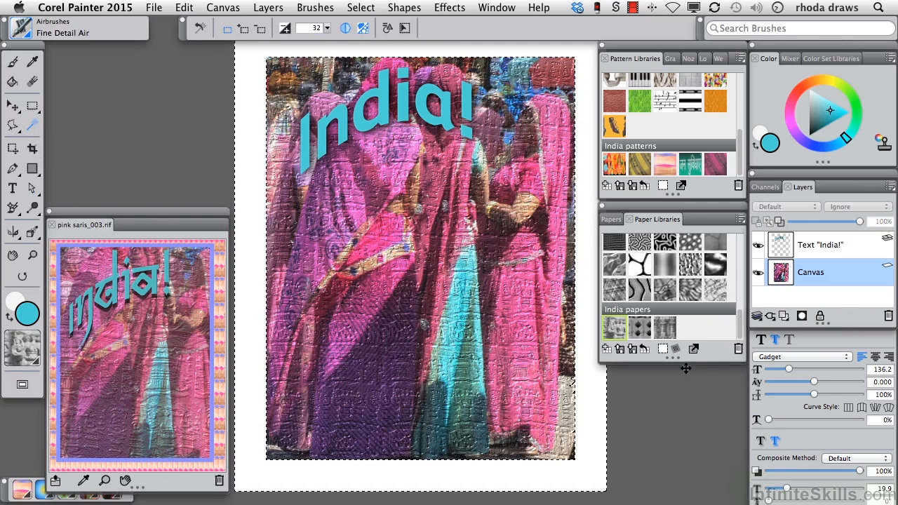
{"action": "left_click", "coordinate": [640, 167]}
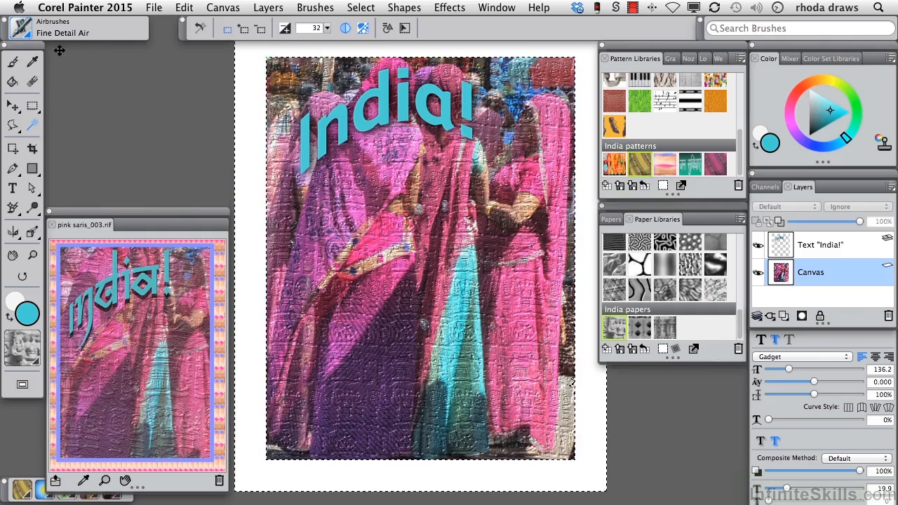
{"action": "left_click", "coordinate": [13, 83]}
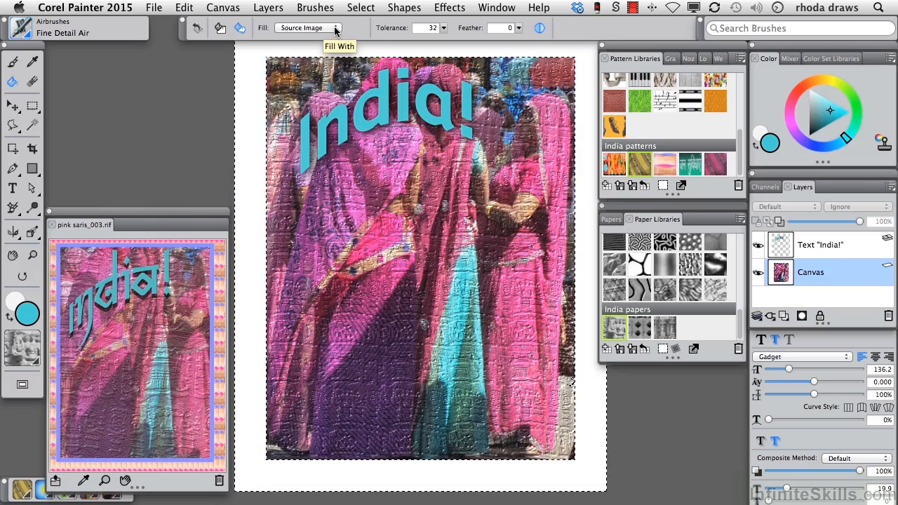
{"action": "left_click", "coordinate": [247, 101]}
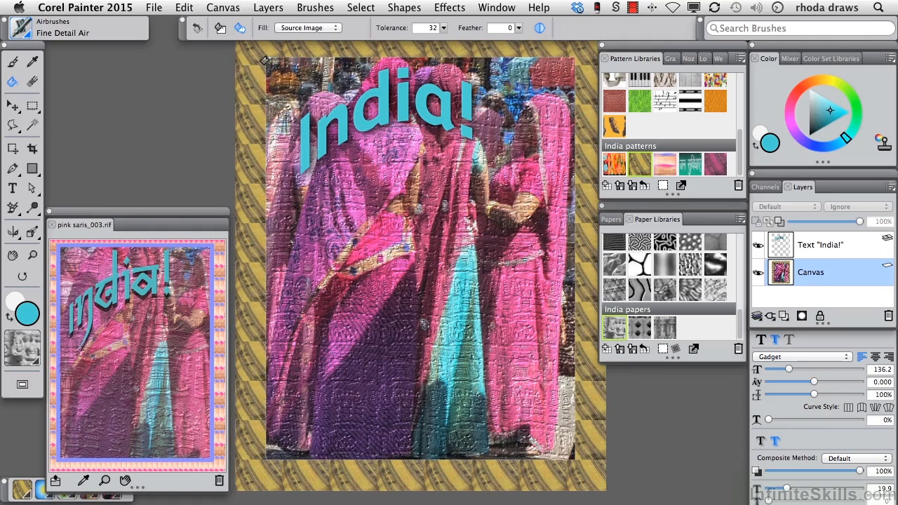
Select the photo area inside the patterned frame with a rectangle and convert the selection into a 12-pixel border.
{"action": "left_click", "coordinate": [31, 105]}
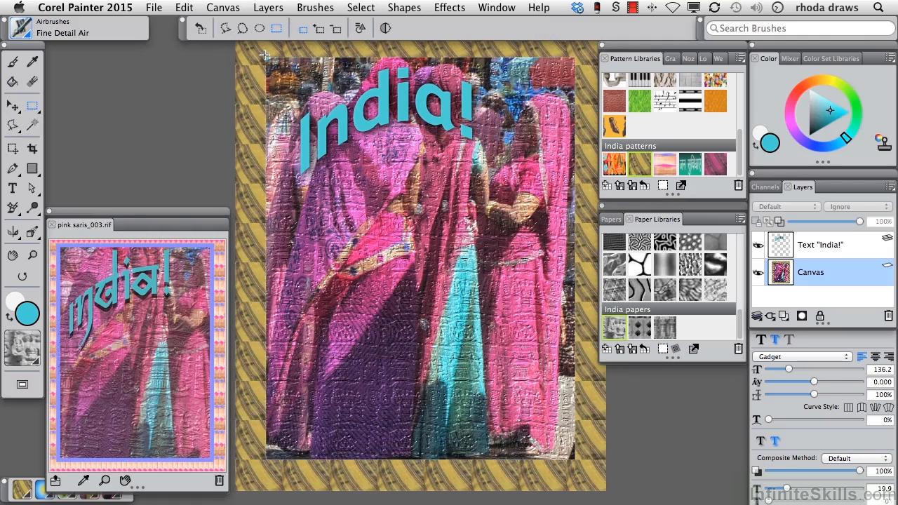
{"action": "left_click_drag", "start_coordinate": [267, 56], "coordinate": [574, 457]}
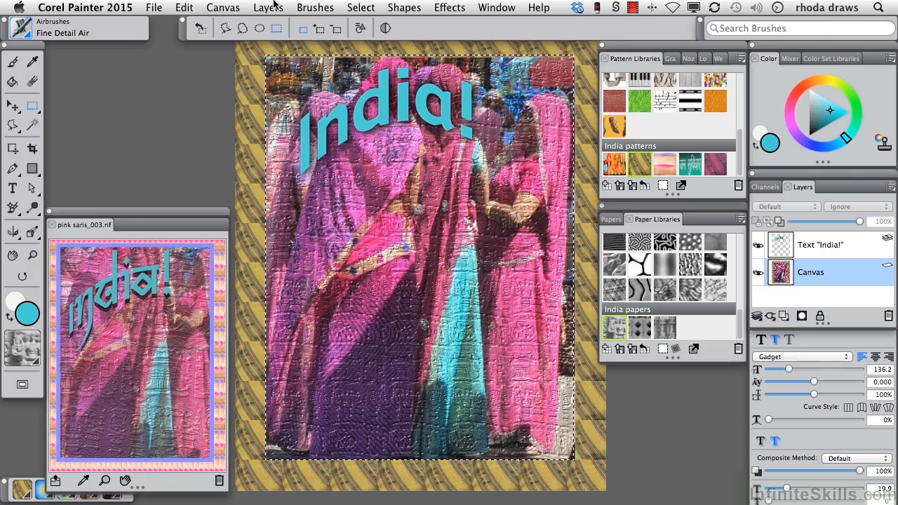
{"action": "left_click", "coordinate": [360, 8]}
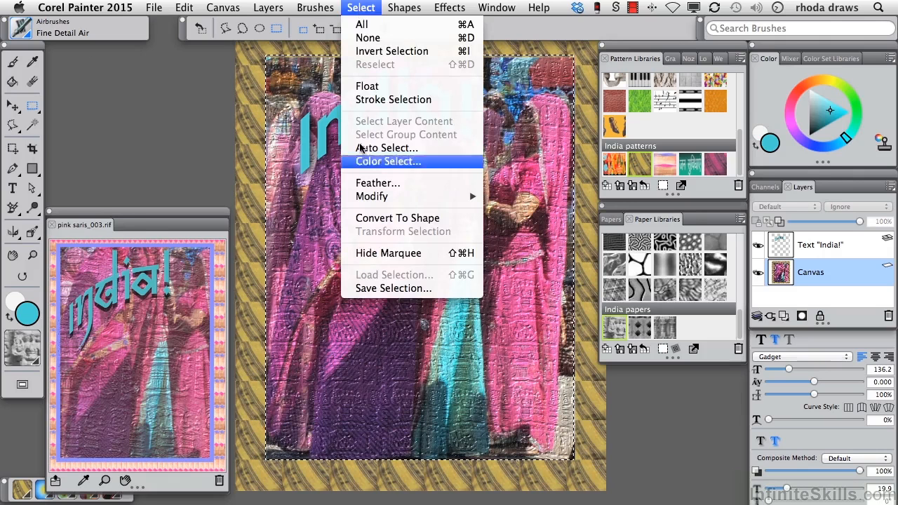
{"action": "mouse_move", "coordinate": [365, 199]}
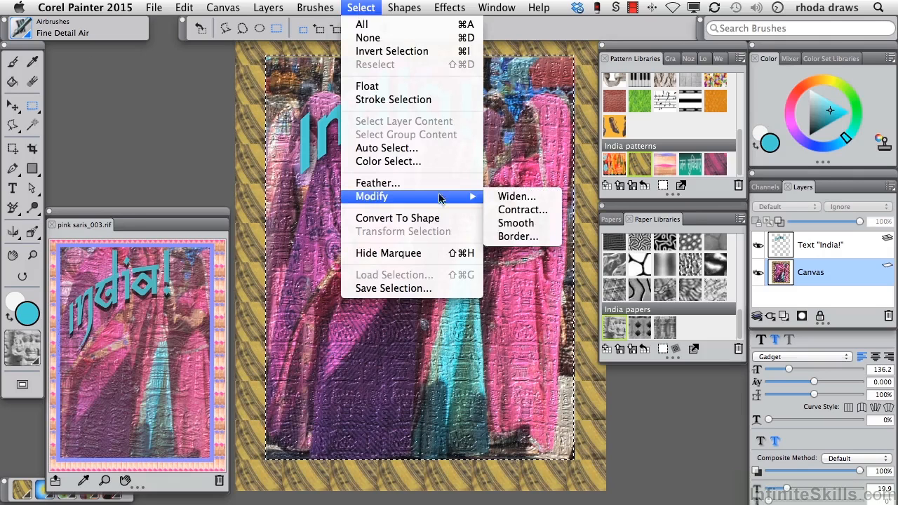
{"action": "left_click", "coordinate": [516, 237]}
{"action": "left_click", "coordinate": [481, 155]}
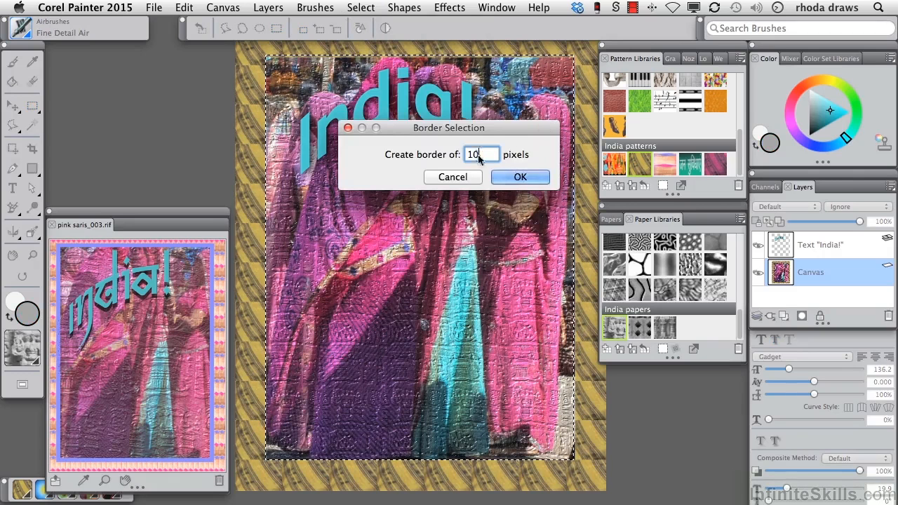
{"action": "key", "text": "BackSpace"}
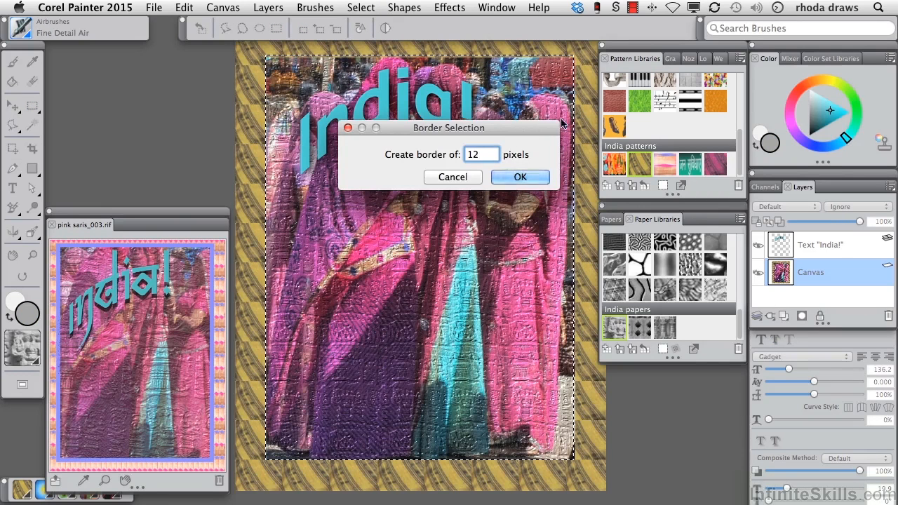
{"action": "left_click", "coordinate": [526, 179]}
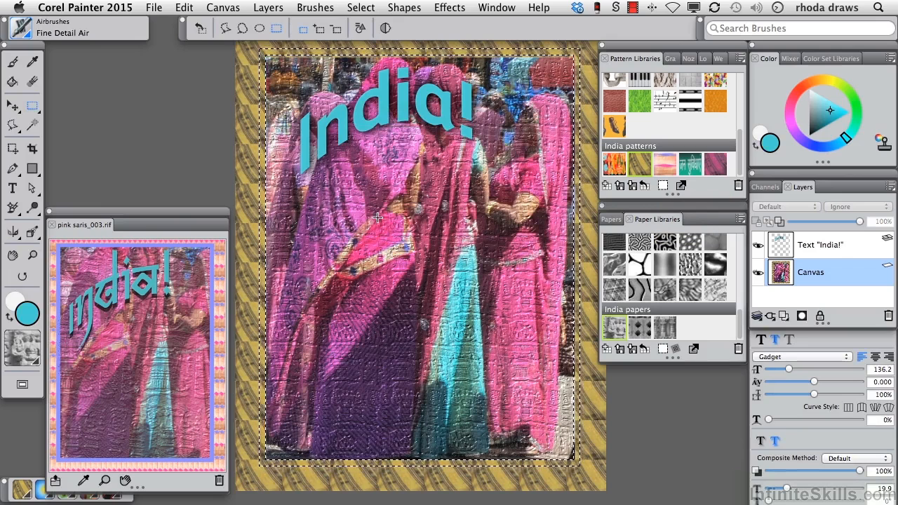
Paint the selected inner border solid turquoise with the Tiny Spattery Airbrush and remove the selection.
{"action": "left_click", "coordinate": [32, 61]}
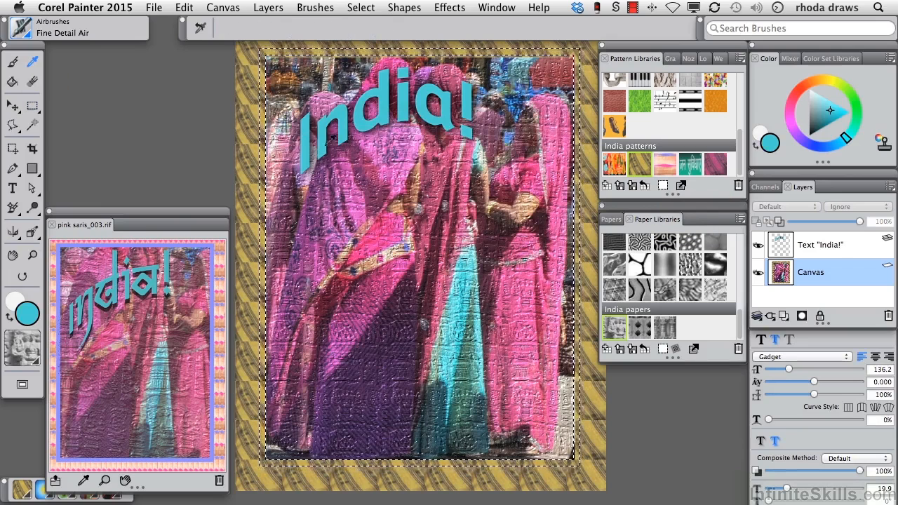
{"action": "left_click", "coordinate": [11, 82]}
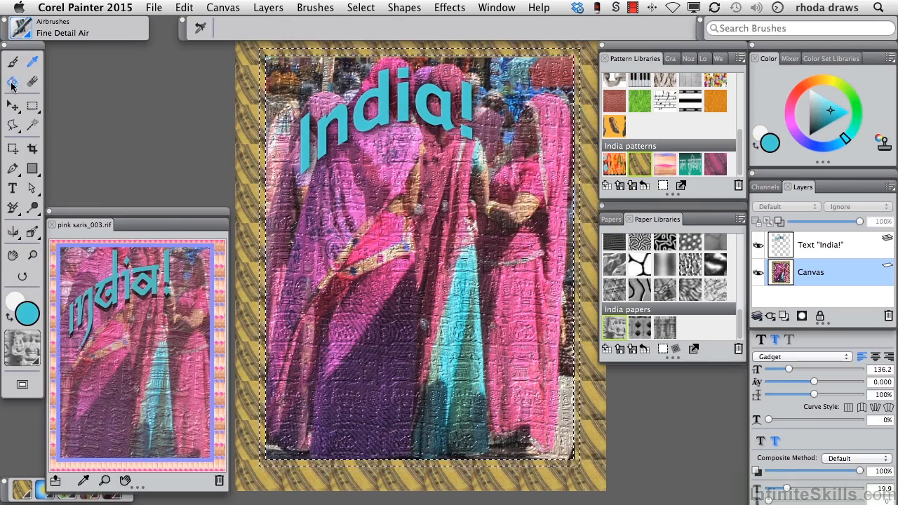
{"action": "left_click", "coordinate": [40, 32]}
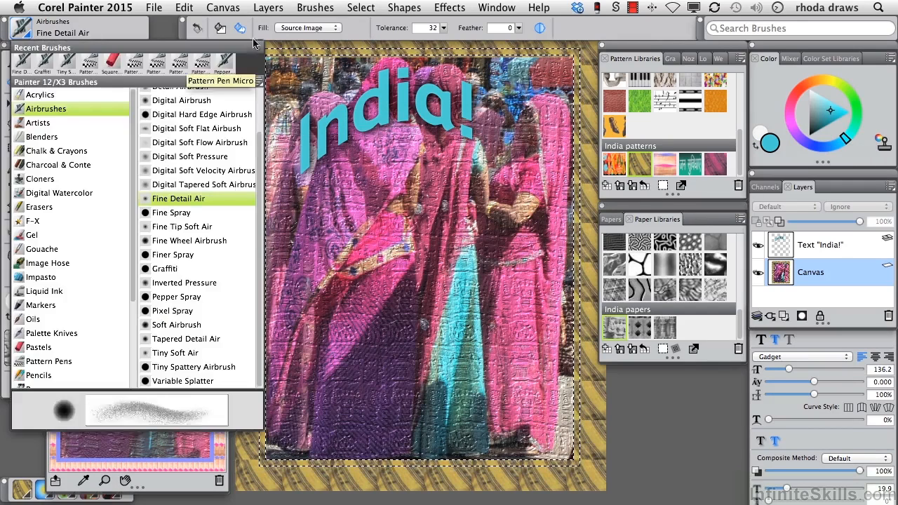
{"action": "left_click", "coordinate": [77, 33]}
{"action": "left_click", "coordinate": [12, 62]}
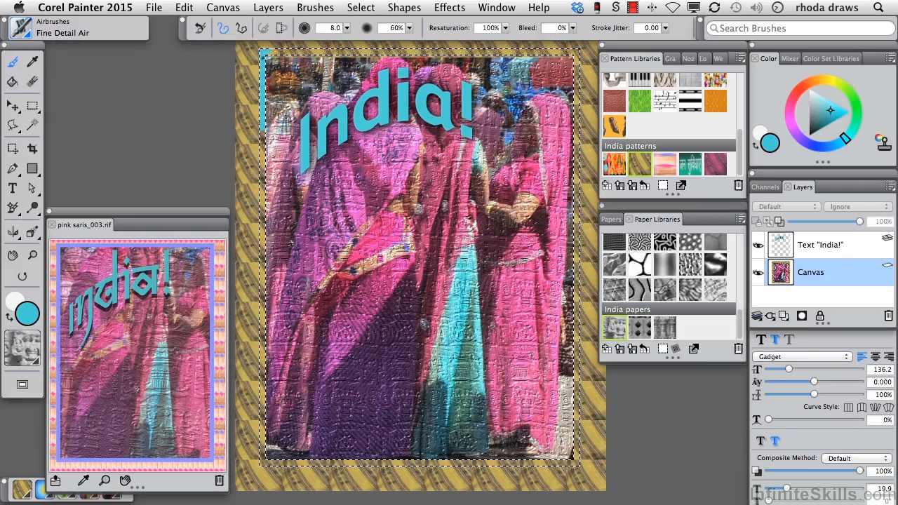
{"action": "left_click", "coordinate": [42, 28]}
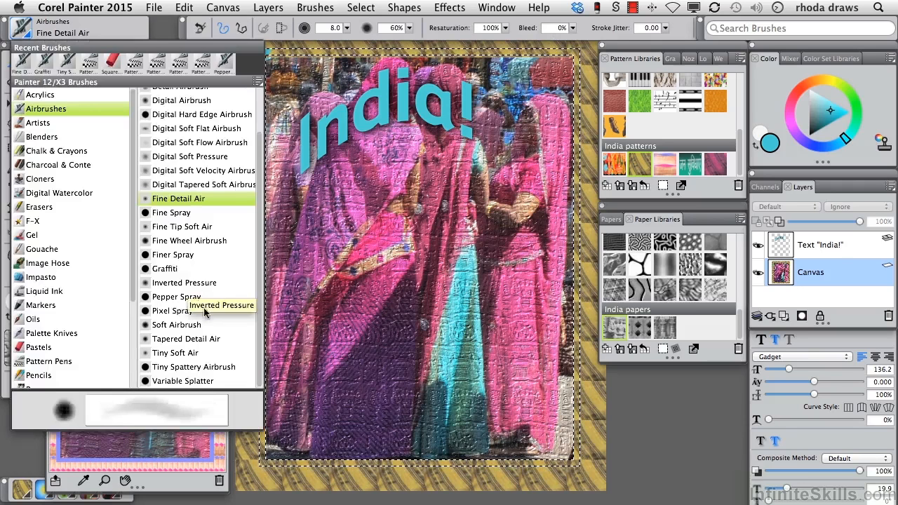
{"action": "left_click", "coordinate": [204, 370]}
{"action": "mouse_move", "coordinate": [262, 179]}
{"action": "left_mouse_down"}
{"action": "mouse_move", "coordinate": [262, 77]}
{"action": "mouse_move", "coordinate": [326, 51]}
{"action": "mouse_move", "coordinate": [573, 52]}
{"action": "mouse_move", "coordinate": [576, 266]}
{"action": "mouse_move", "coordinate": [544, 461]}
{"action": "mouse_move", "coordinate": [262, 462]}
{"action": "mouse_move", "coordinate": [264, 60]}
{"action": "mouse_move", "coordinate": [379, 52]}
{"action": "left_mouse_up"}
{"action": "key", "text": "super+d"}
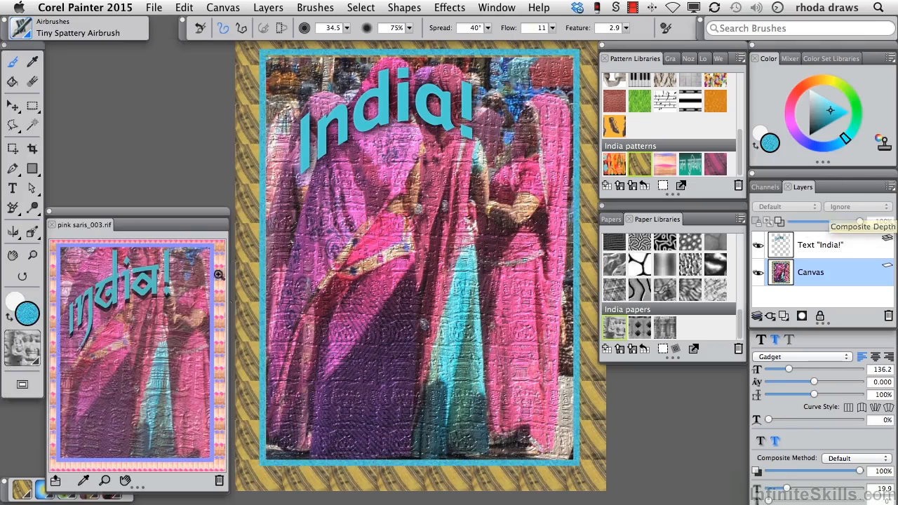
Zoom and pan the reference image to examine the ragged, shadowed edge at its lower-right corner.
{"action": "left_click", "coordinate": [104, 480]}
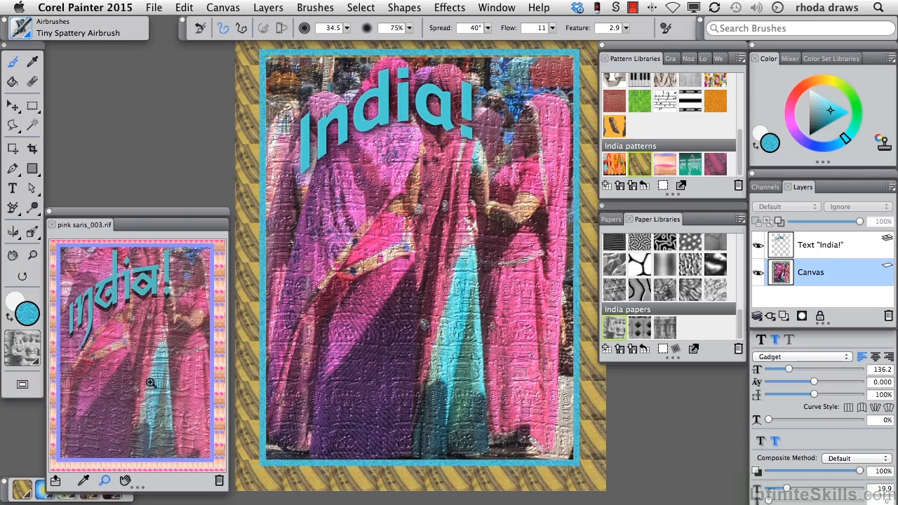
{"action": "left_click", "coordinate": [163, 381], "text": "alt"}
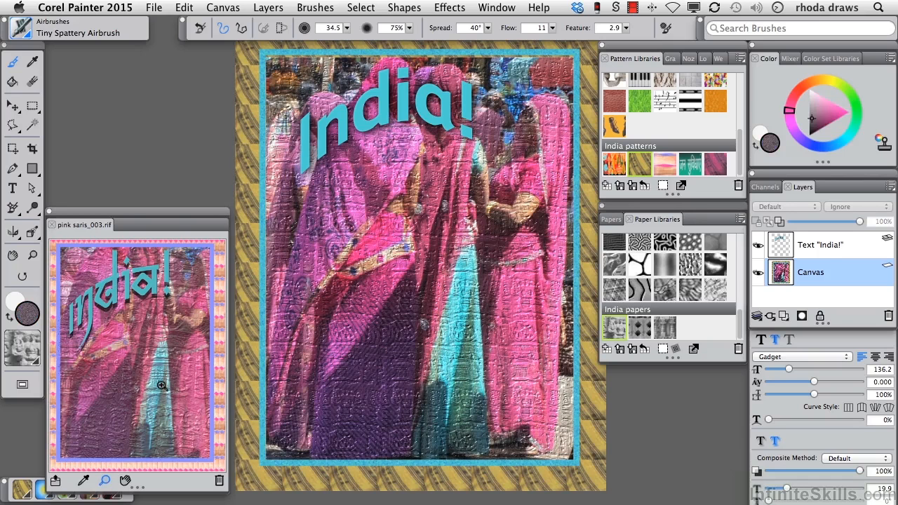
{"action": "left_click", "coordinate": [161, 385], "text": "alt"}
{"action": "left_click", "coordinate": [119, 414]}
{"action": "left_click", "coordinate": [123, 481]}
{"action": "left_click_drag", "start_coordinate": [214, 312], "coordinate": [165, 281]}
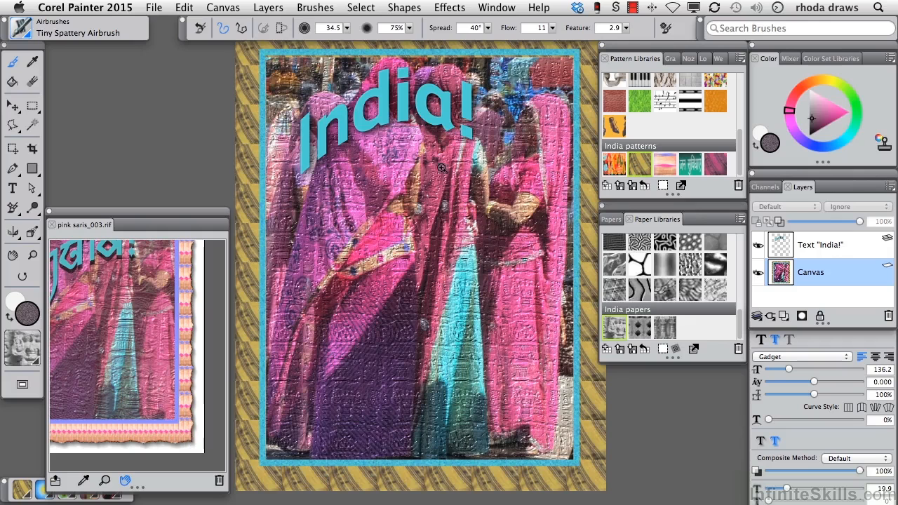
{"action": "key", "text": "super+minus"}
{"action": "key", "text": "super+a"}
{"action": "left_click", "coordinate": [771, 317]}
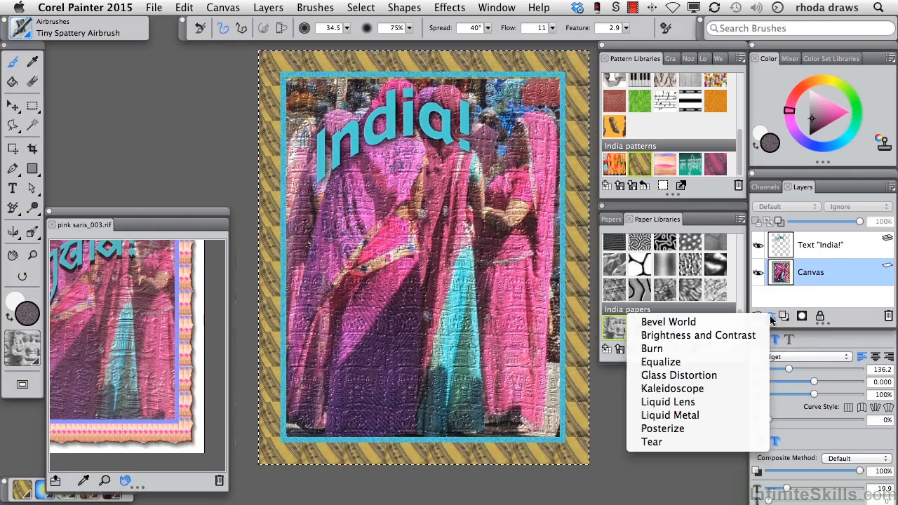
{"action": "left_click", "coordinate": [652, 349]}
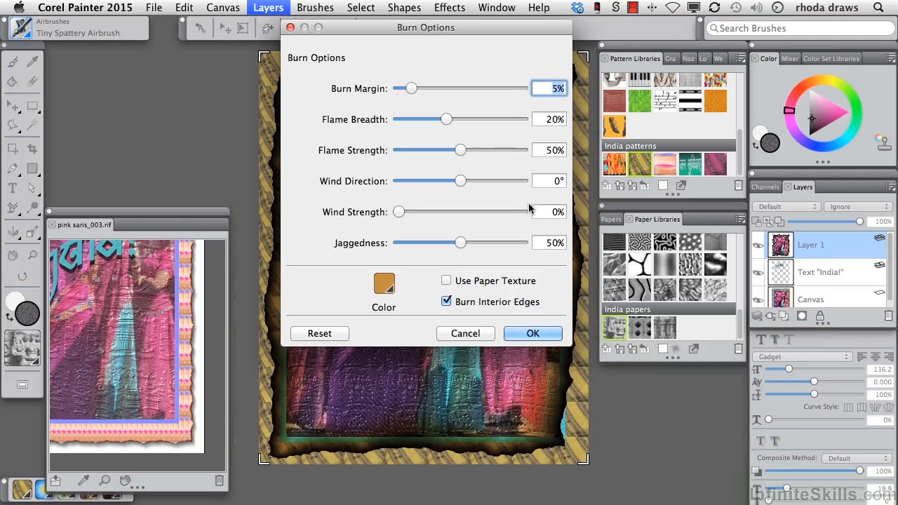
{"action": "left_click", "coordinate": [464, 336]}
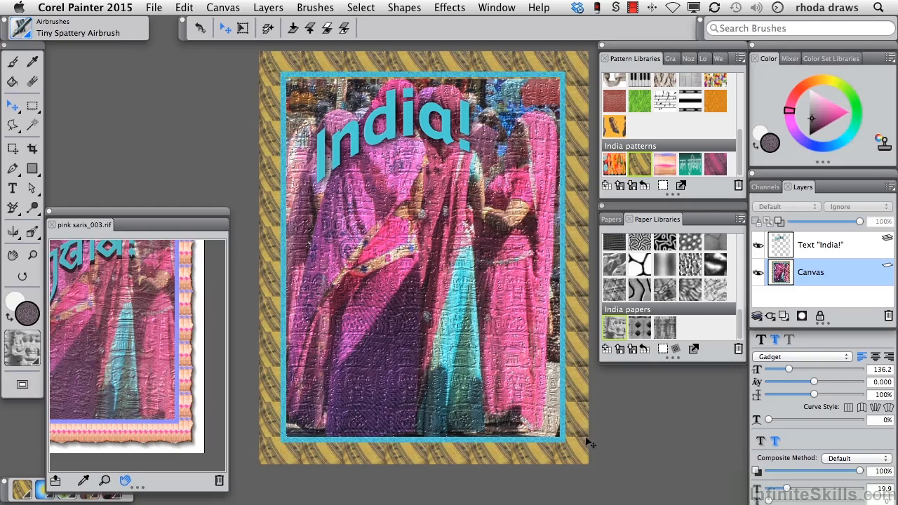
Cut the whole canvas image, paste it back as its own layer and place the "India!" text layer above it.
{"action": "key", "text": "super+a"}
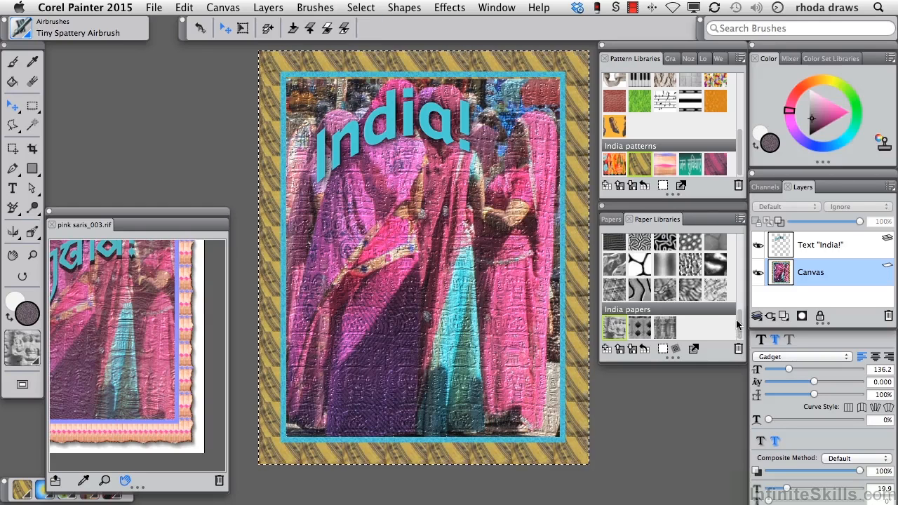
{"action": "key", "text": "super+x"}
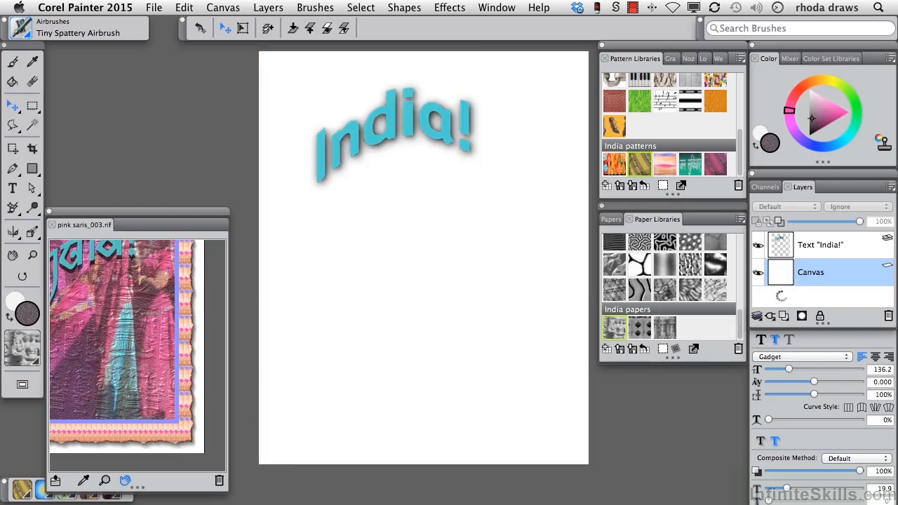
{"action": "key", "text": "super+v"}
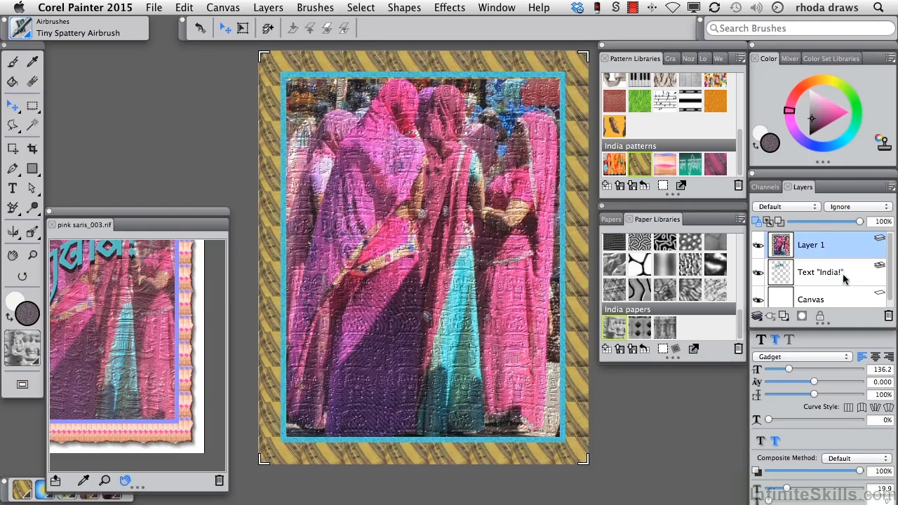
{"action": "left_click_drag", "start_coordinate": [856, 277], "coordinate": [847, 239]}
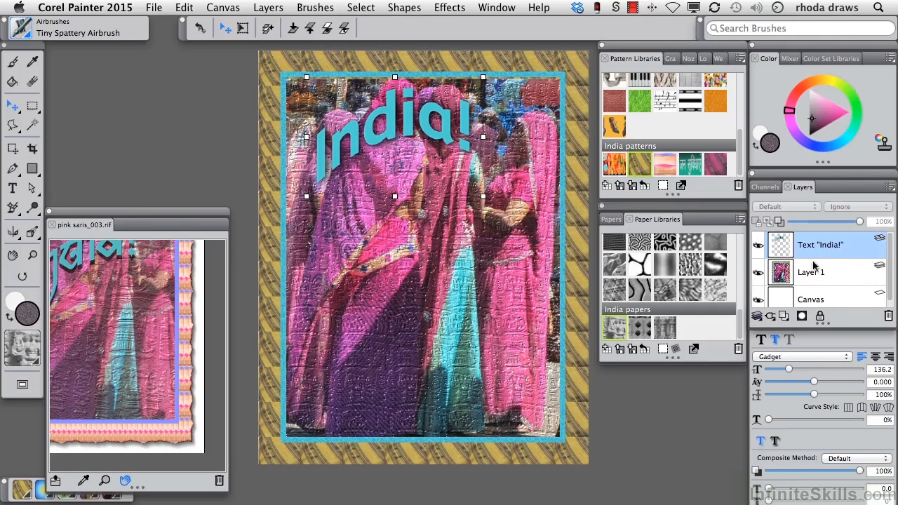
Start the Burn effect on the pasted poster layer, reducing the burn margin and the flame breadth.
{"action": "left_click", "coordinate": [836, 273]}
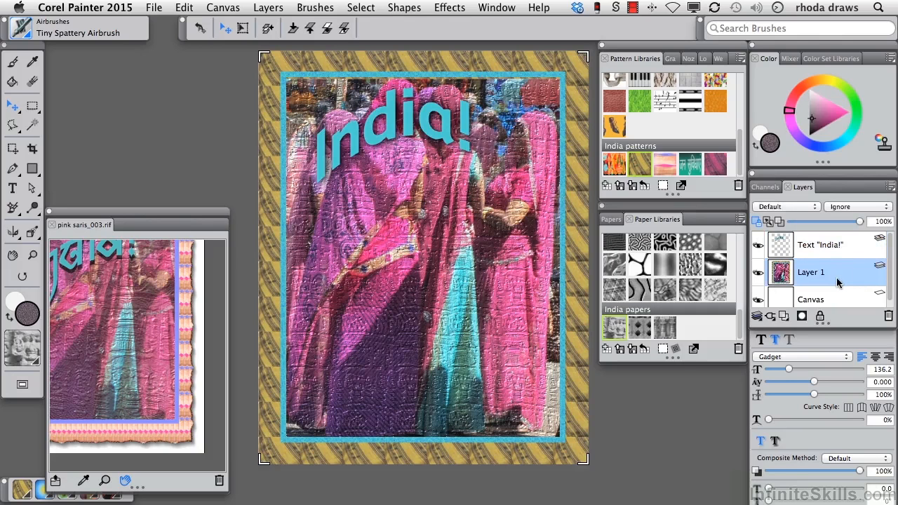
{"action": "left_click", "coordinate": [771, 316]}
{"action": "left_click", "coordinate": [727, 356]}
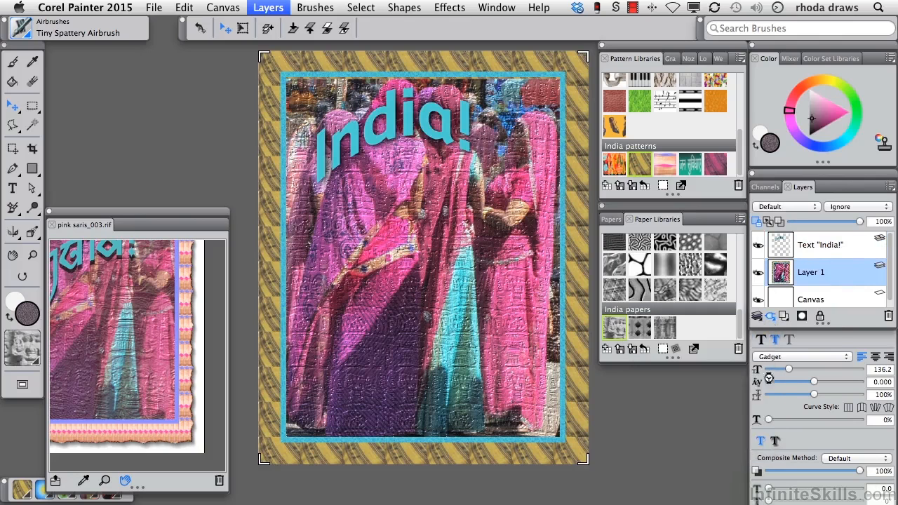
{"action": "mouse_move", "coordinate": [372, 31]}
{"action": "left_mouse_down"}
{"action": "mouse_move", "coordinate": [642, 158]}
{"action": "mouse_move", "coordinate": [823, 158]}
{"action": "mouse_move", "coordinate": [715, 153]}
{"action": "left_mouse_up"}
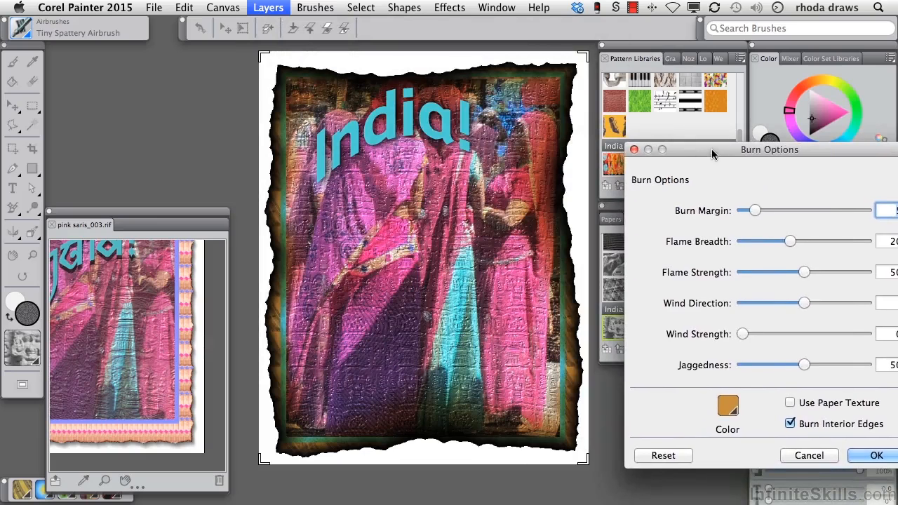
{"action": "left_click_drag", "start_coordinate": [753, 209], "coordinate": [745, 212]}
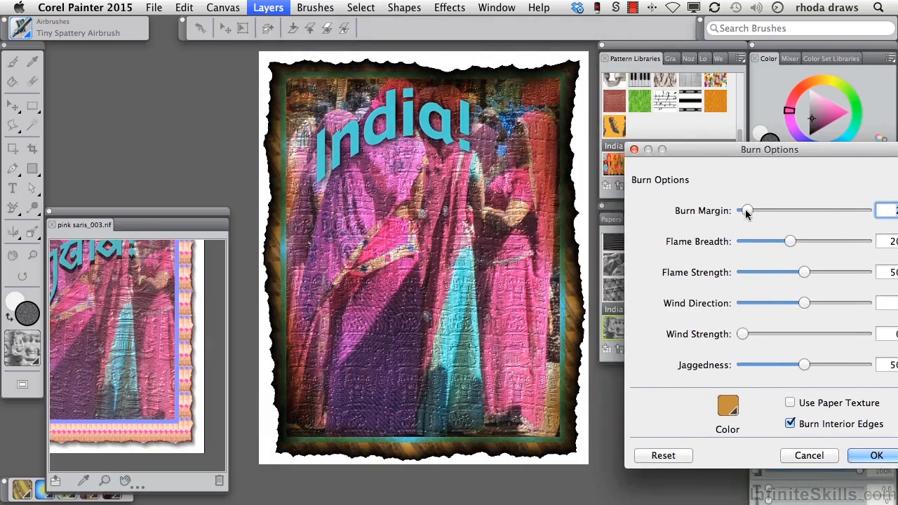
{"action": "left_click_drag", "start_coordinate": [790, 242], "coordinate": [751, 242]}
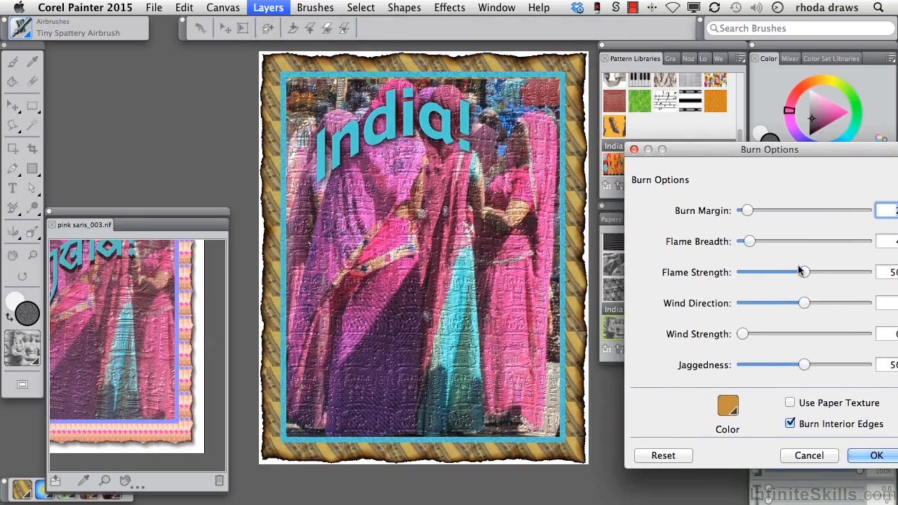
Set the burn's flame strength to 26%, a negative wind direction, wind strength 6% and jaggedness 39%, and apply it.
{"action": "left_click_drag", "start_coordinate": [802, 278], "coordinate": [777, 278]}
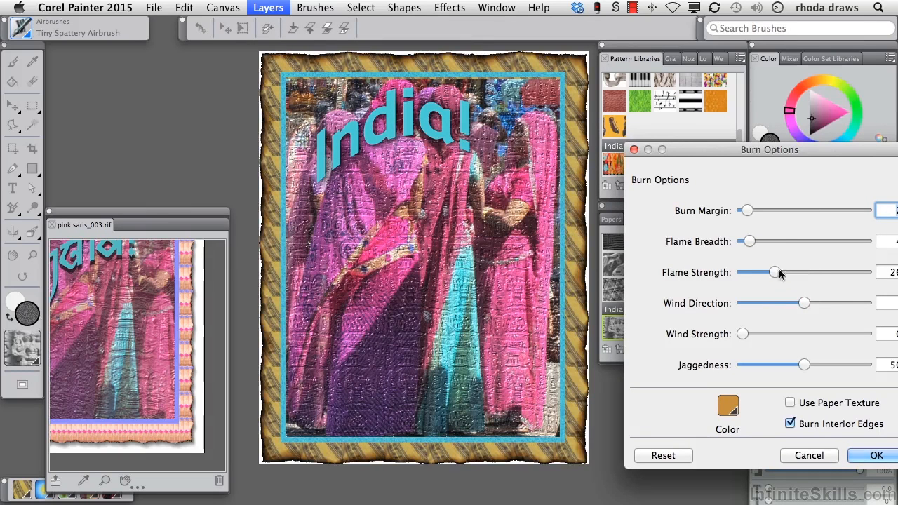
{"action": "mouse_move", "coordinate": [793, 312]}
{"action": "left_mouse_down"}
{"action": "mouse_move", "coordinate": [766, 306]}
{"action": "mouse_move", "coordinate": [782, 306]}
{"action": "left_mouse_up"}
{"action": "left_click_drag", "start_coordinate": [744, 334], "coordinate": [749, 334]}
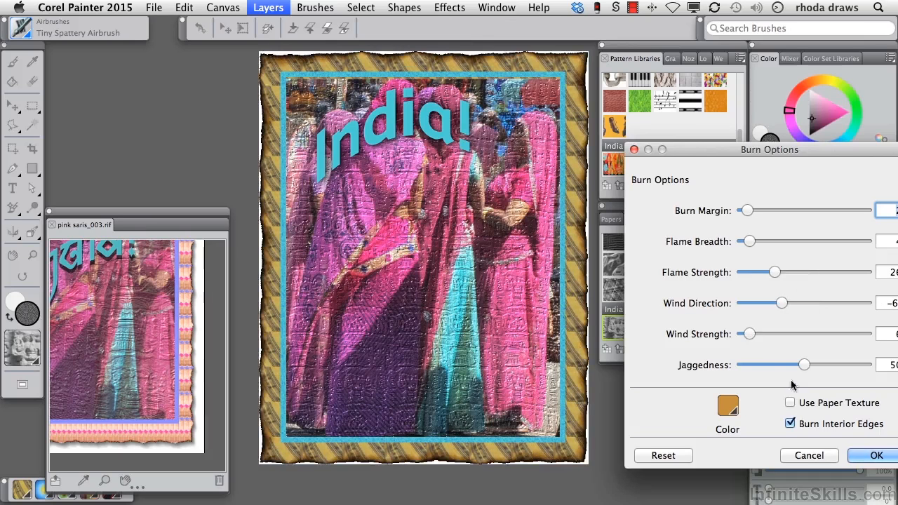
{"action": "mouse_move", "coordinate": [797, 370]}
{"action": "left_mouse_down"}
{"action": "mouse_move", "coordinate": [778, 367]}
{"action": "mouse_move", "coordinate": [791, 366]}
{"action": "left_mouse_up"}
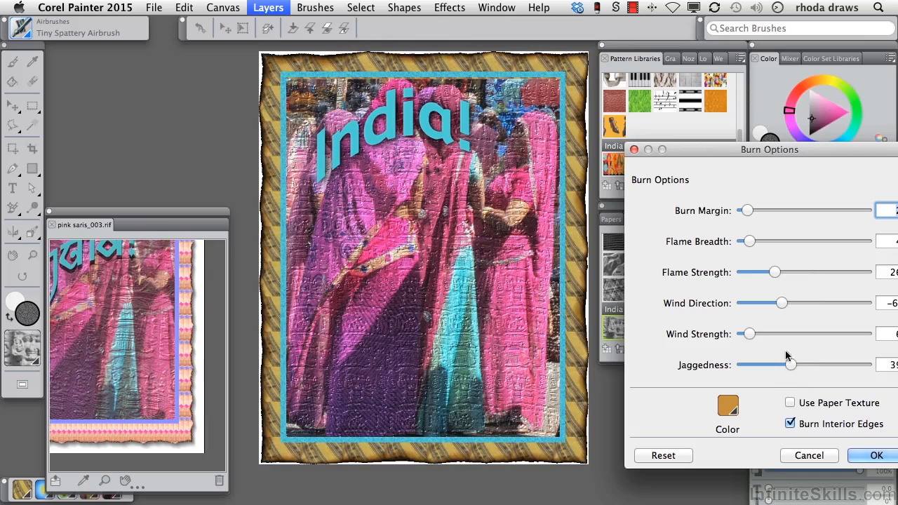
{"action": "left_click", "coordinate": [877, 456]}
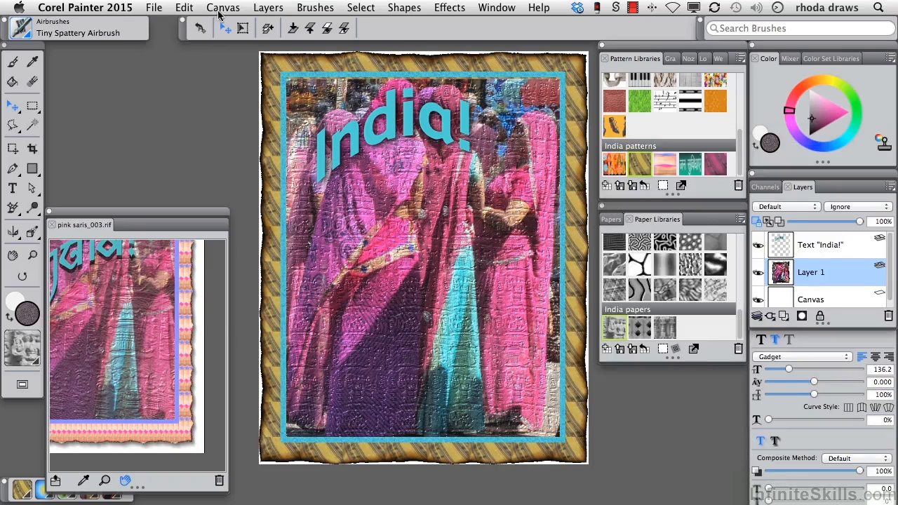
Enlarge the canvas by 20 pixels at the bottom and 20 pixels at the right.
{"action": "left_click", "coordinate": [217, 8]}
{"action": "left_click", "coordinate": [230, 34]}
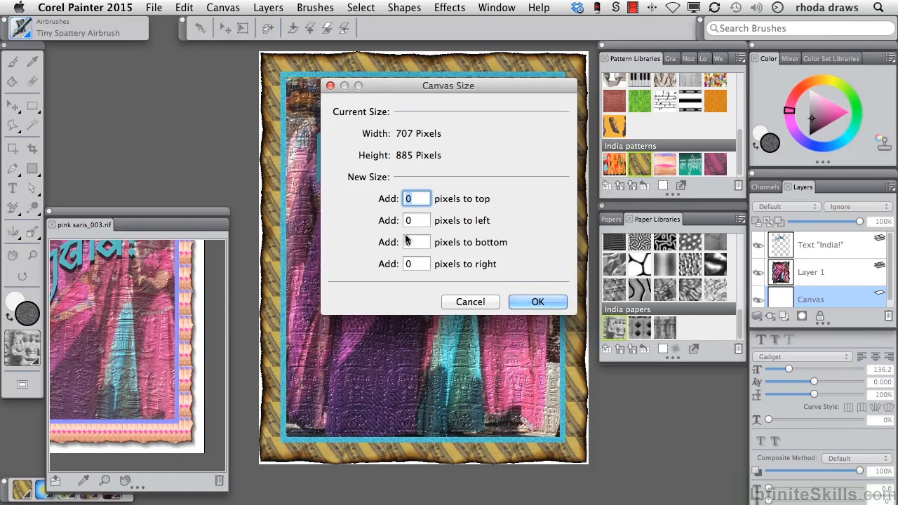
{"action": "left_click", "coordinate": [405, 242]}
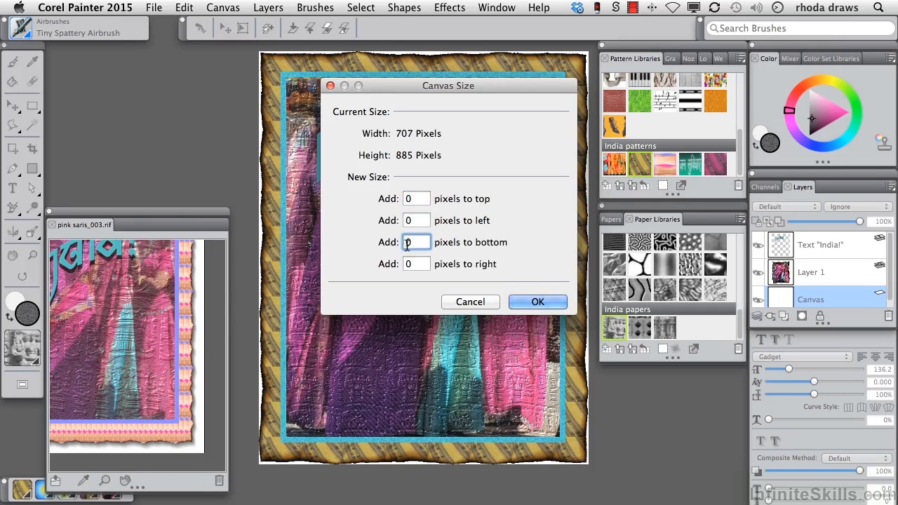
{"action": "type", "text": "2"}
{"action": "key", "text": "Tab"}
{"action": "type", "text": "20"}
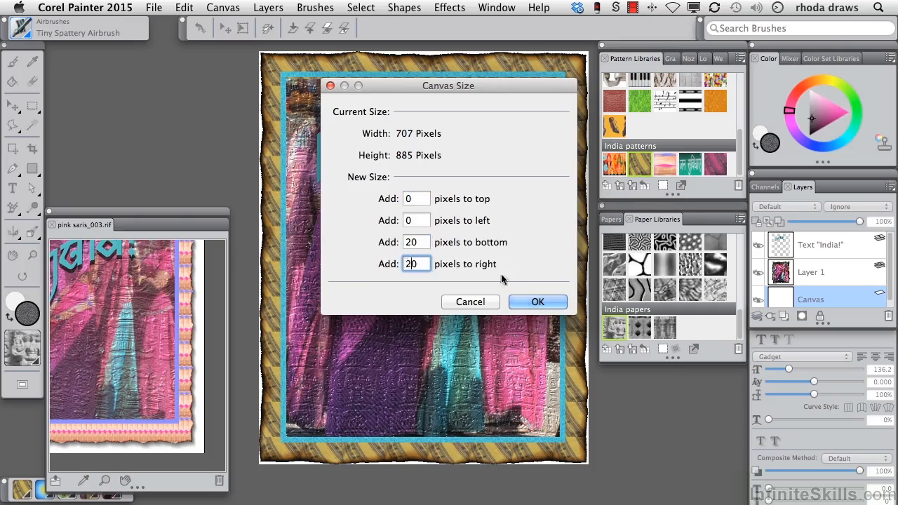
{"action": "left_click", "coordinate": [537, 302]}
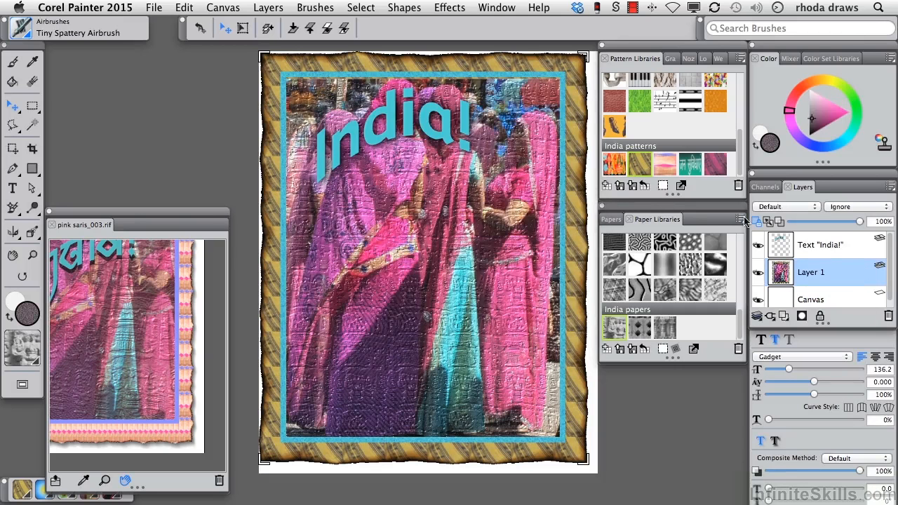
Create a drop shadow for the burned poster layer with X-offset 5, Y-offset 7, radius 10.0 and 63% opacity.
{"action": "left_click", "coordinate": [450, 8]}
{"action": "mouse_move", "coordinate": [462, 105]}
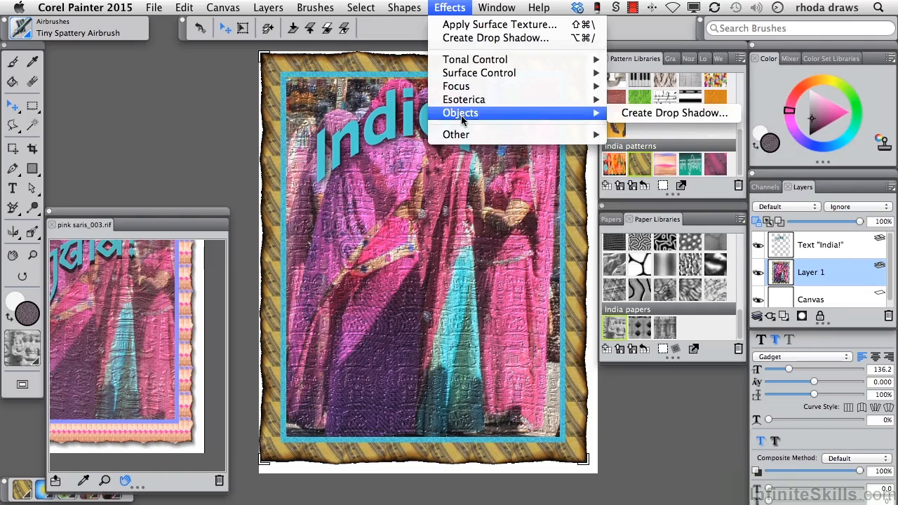
{"action": "left_click", "coordinate": [667, 114]}
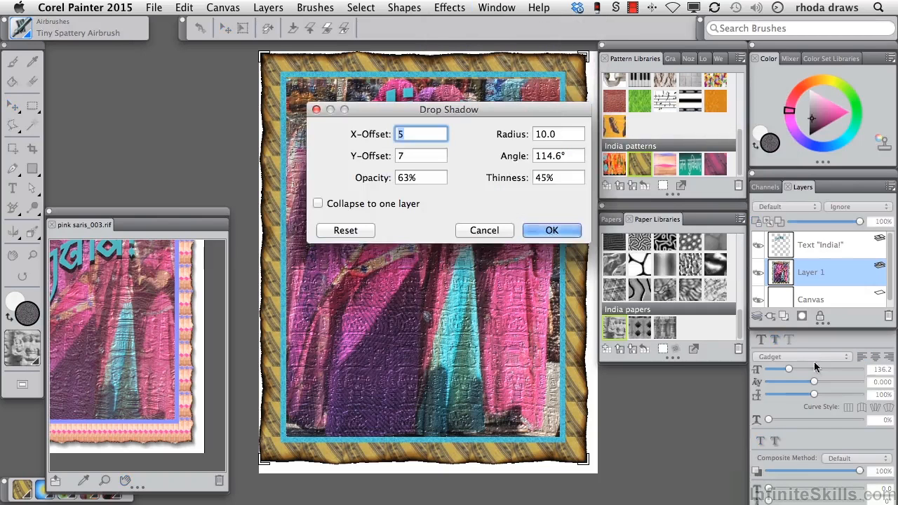
{"action": "left_click", "coordinate": [553, 231]}
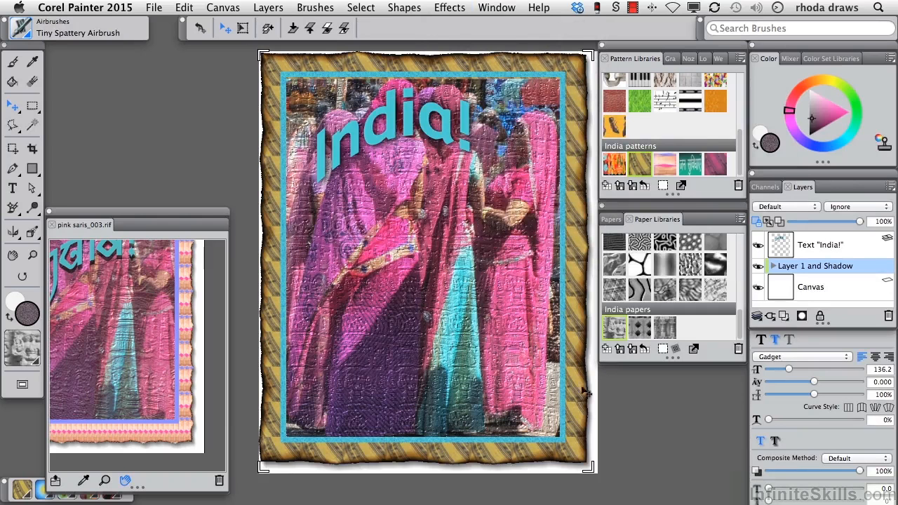
Expand the poster and shadow group, enlarge the layer list and toggle the visibility of both layers to examine them.
{"action": "left_click", "coordinate": [773, 266]}
{"action": "left_click_drag", "start_coordinate": [887, 324], "coordinate": [883, 404]}
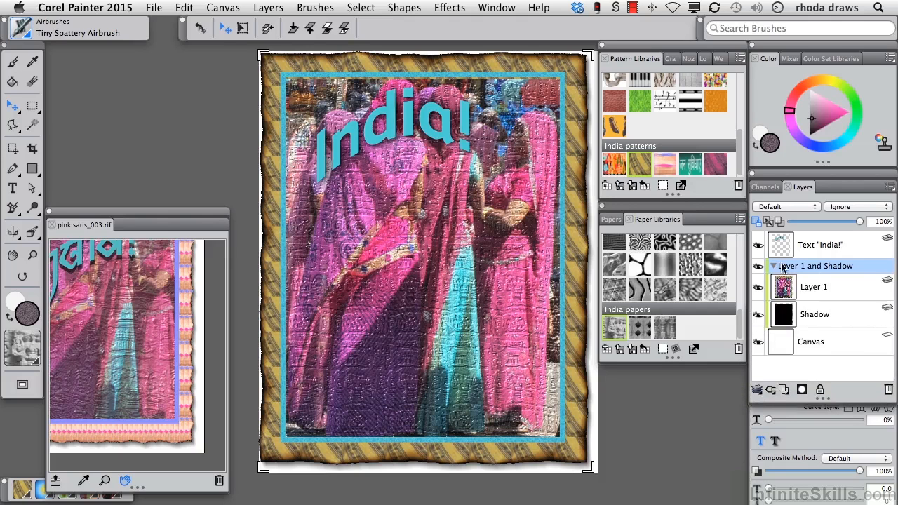
{"action": "left_click", "coordinate": [759, 288]}
{"action": "left_click", "coordinate": [759, 287]}
{"action": "left_click", "coordinate": [759, 315]}
{"action": "left_click", "coordinate": [758, 315]}
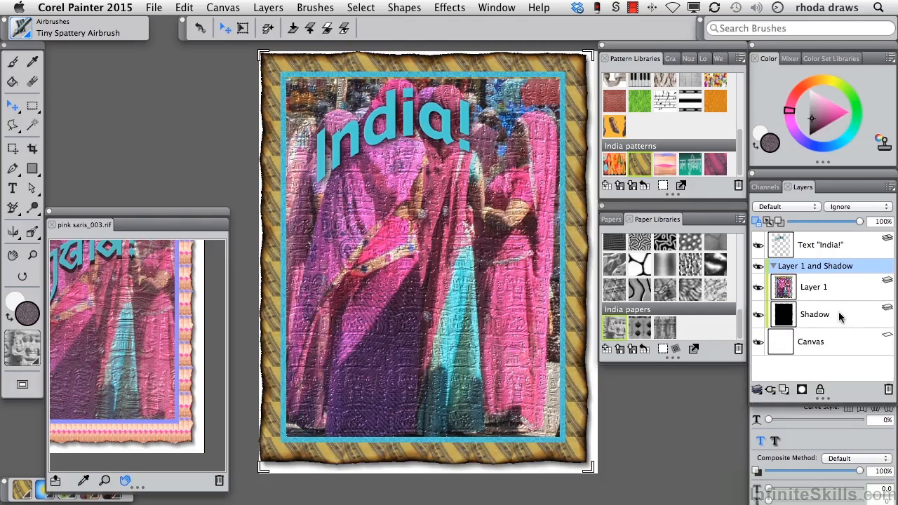